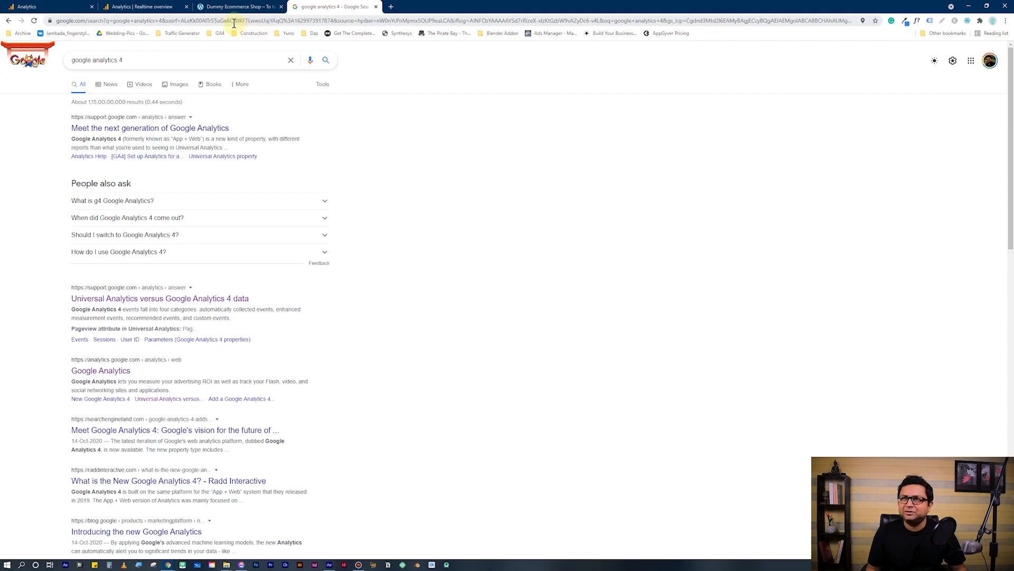
Highlight the search query portion of the Google results page URL.
left_click_drag(161, 20, 105, 21)
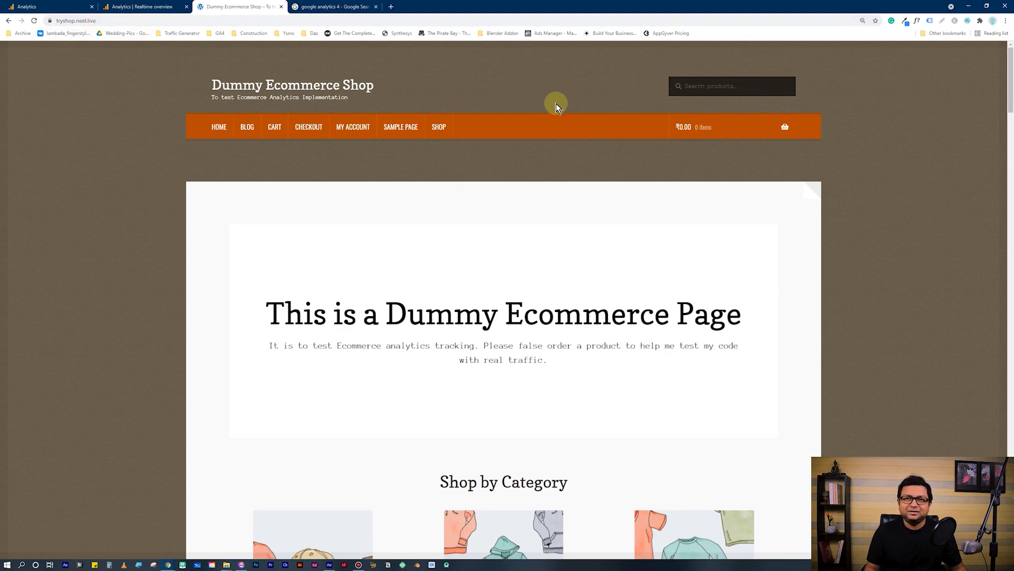
Search the Dummy Ecommerce Shop for "hoodie" and look over the product results.
scroll(465, 330, "down", 5)
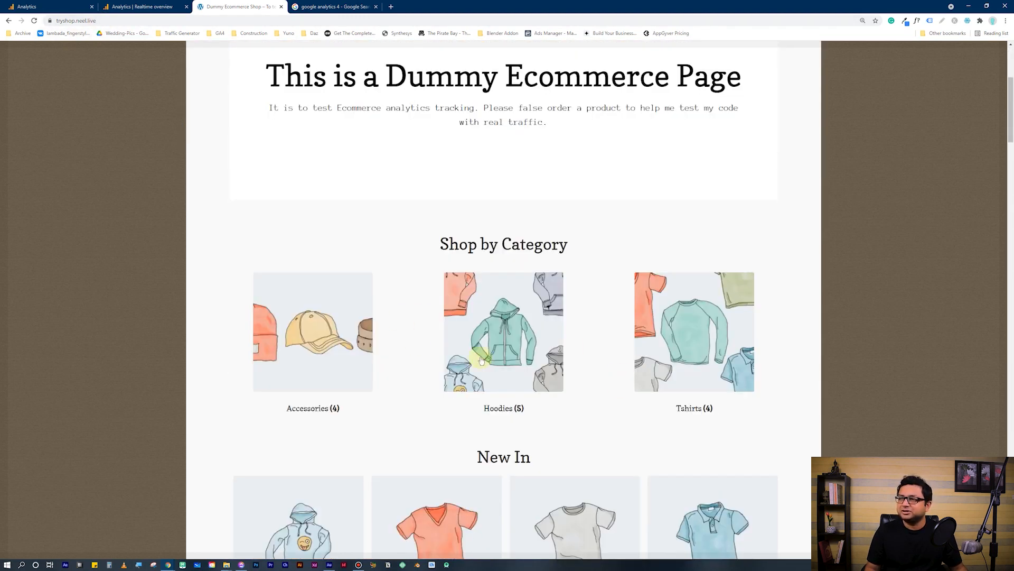
scroll(496, 333, "up", 5)
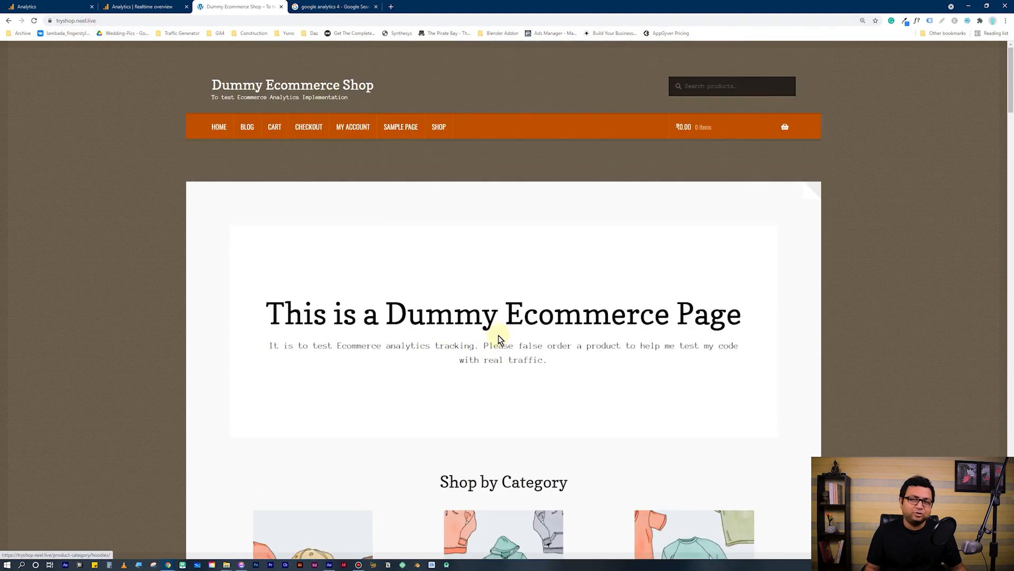
left_click(696, 85)
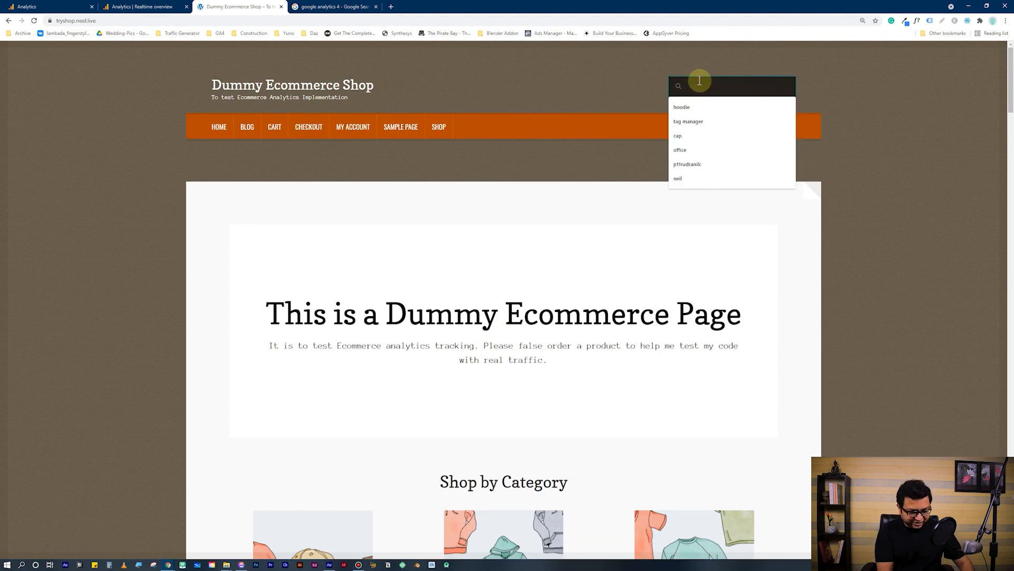
type("hoodie")
key("Return")
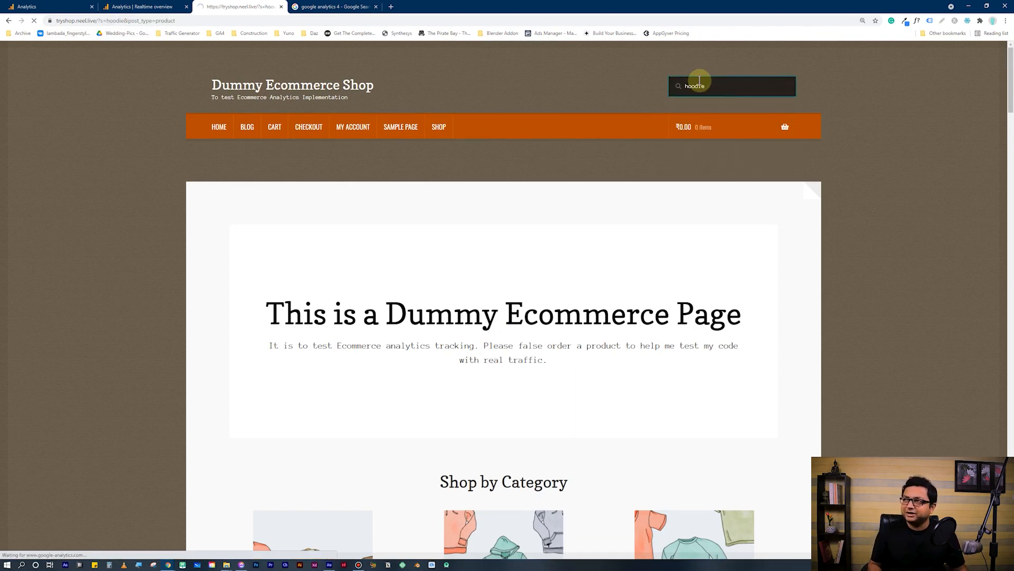
scroll(674, 462, "down", 4)
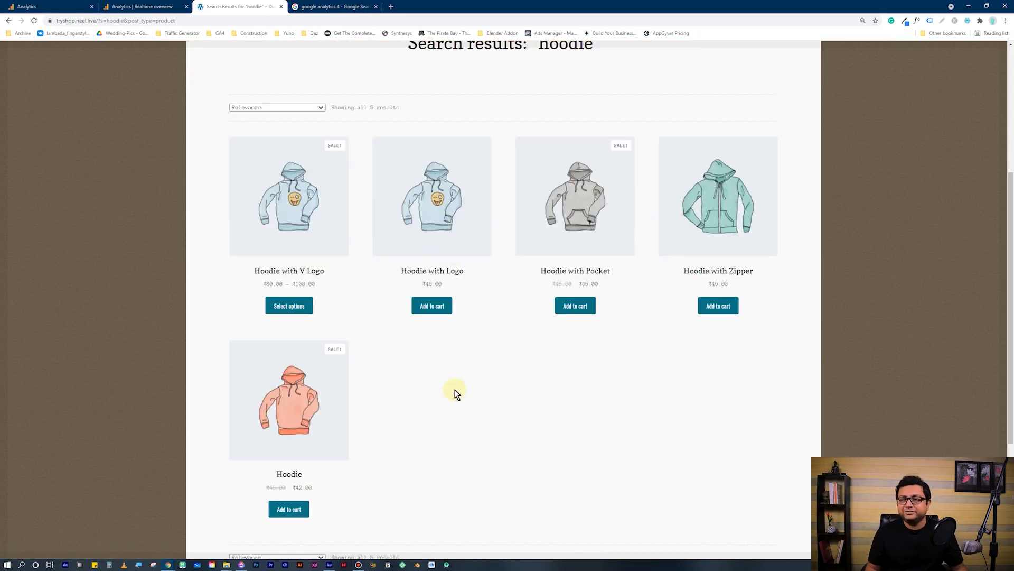
scroll(447, 388, "up", 2)
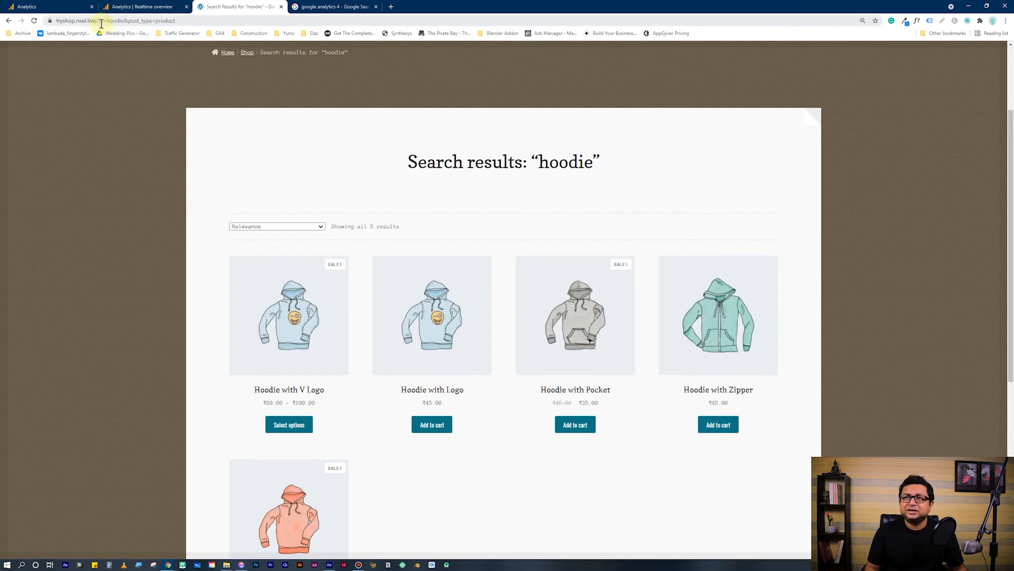
Examine the s query parameter and its hoodie value in the shop's search results URL.
left_click(101, 21)
left_click(106, 21)
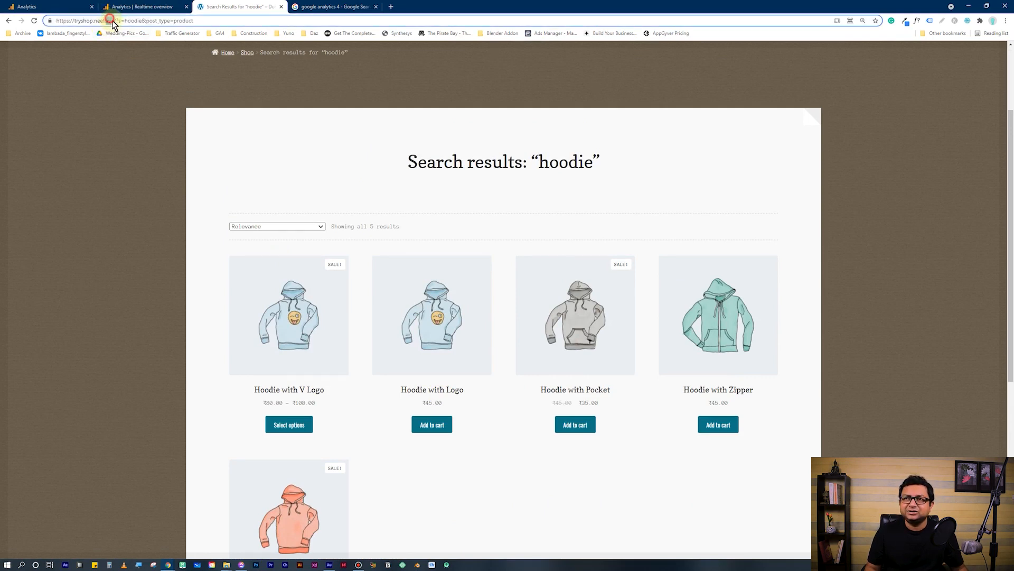
double_click(110, 21)
double_click(132, 21)
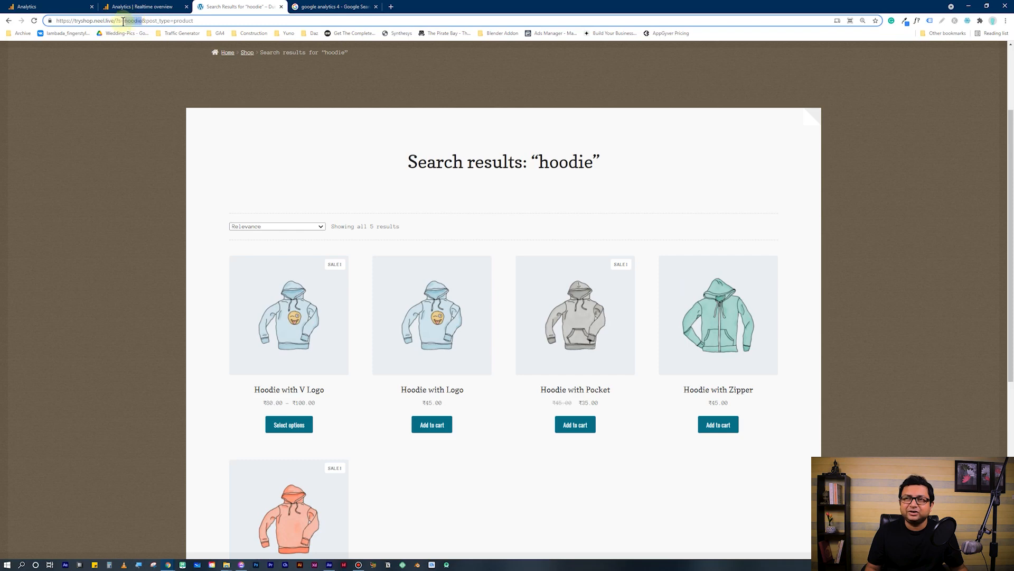
left_click(122, 21)
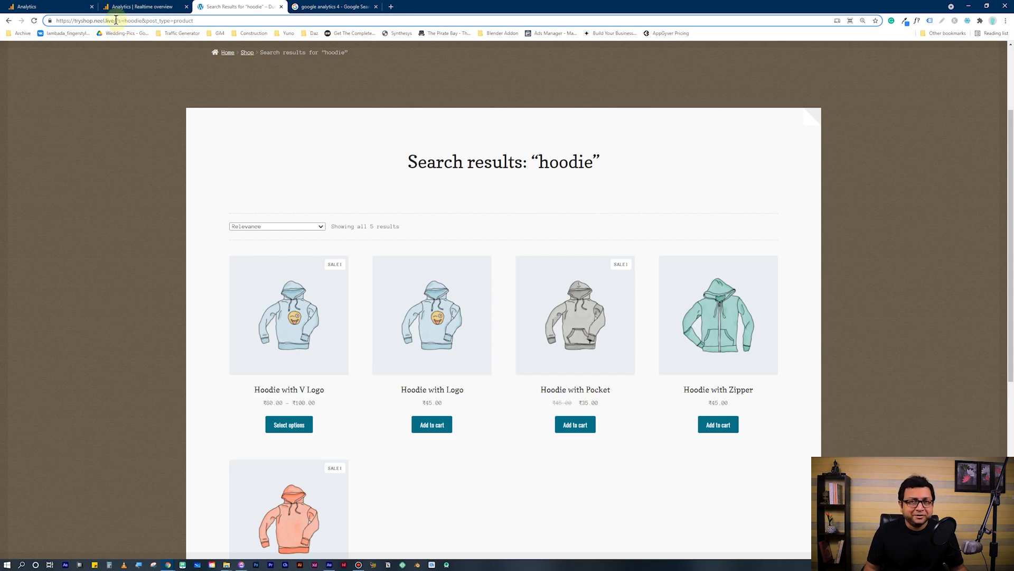
Switch to the Universal Analytics property and open the All Web Site Data view settings at Site Search Settings.
left_click(61, 5)
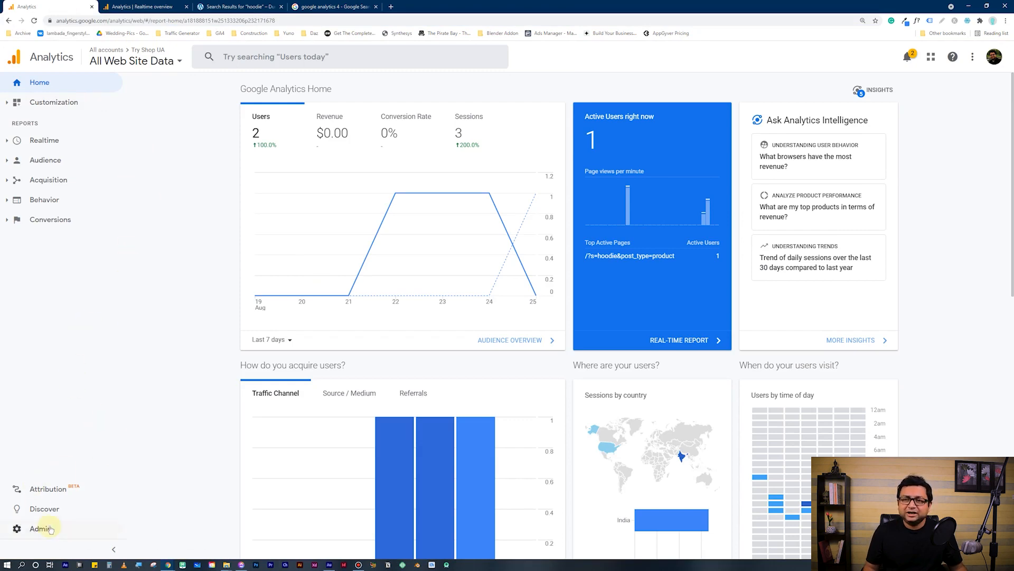
left_click(33, 528)
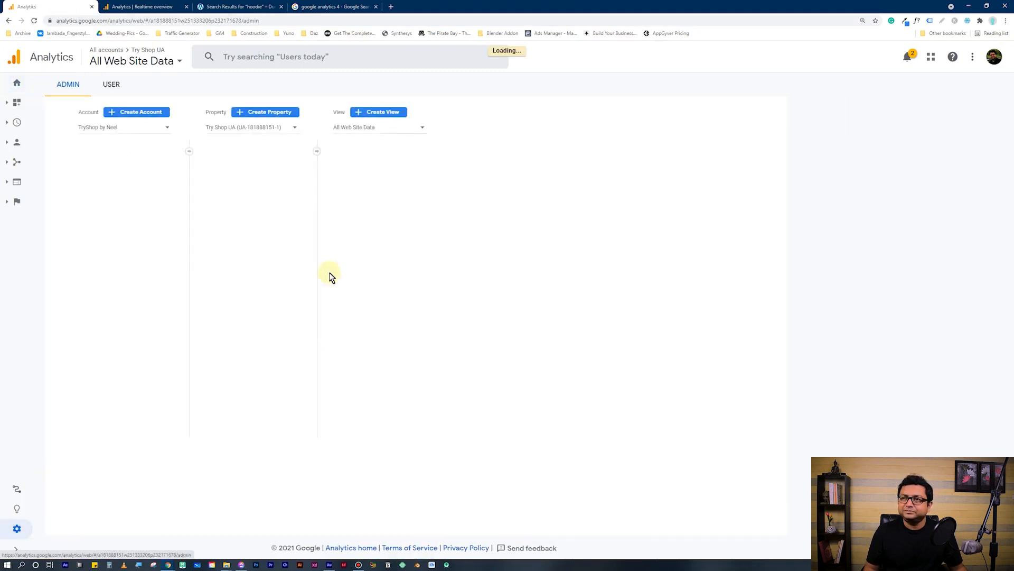
left_click(613, 151)
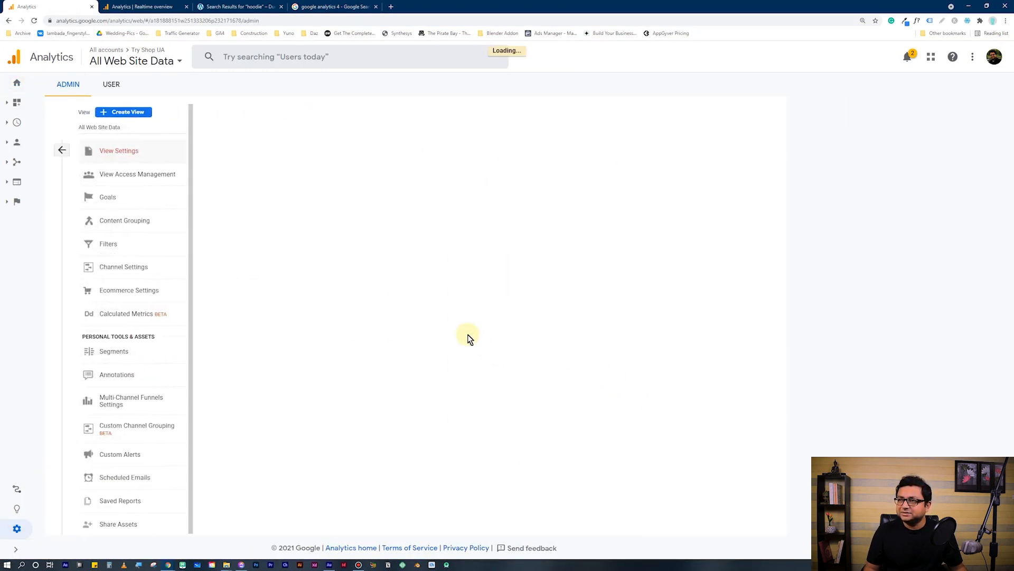
scroll(429, 307, "down", 3)
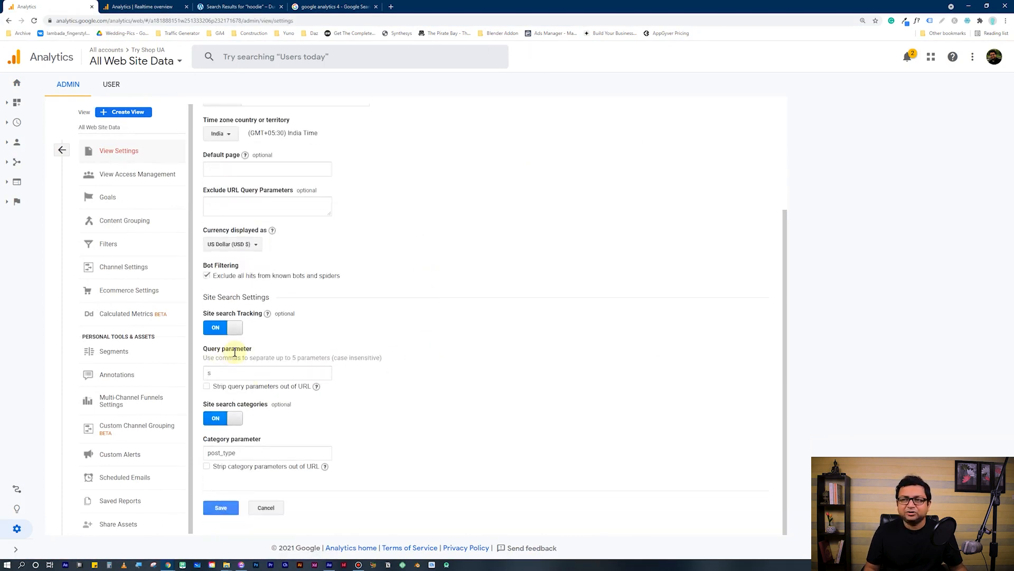
Compare the query parameter in the view's site search settings with the parameter in the shop's search URL.
left_click(241, 373)
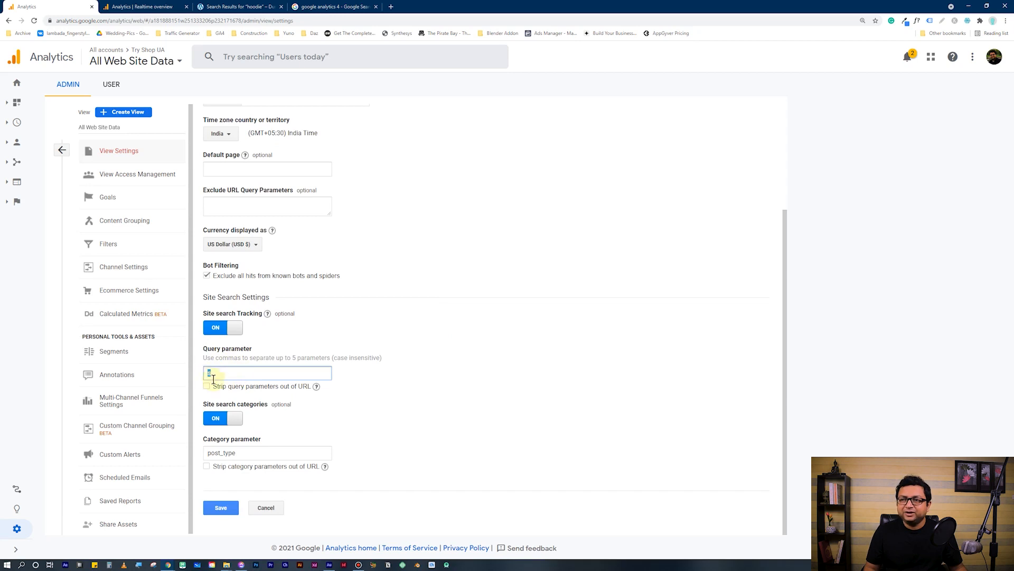
left_click(231, 374)
left_click(224, 375)
left_click(215, 374)
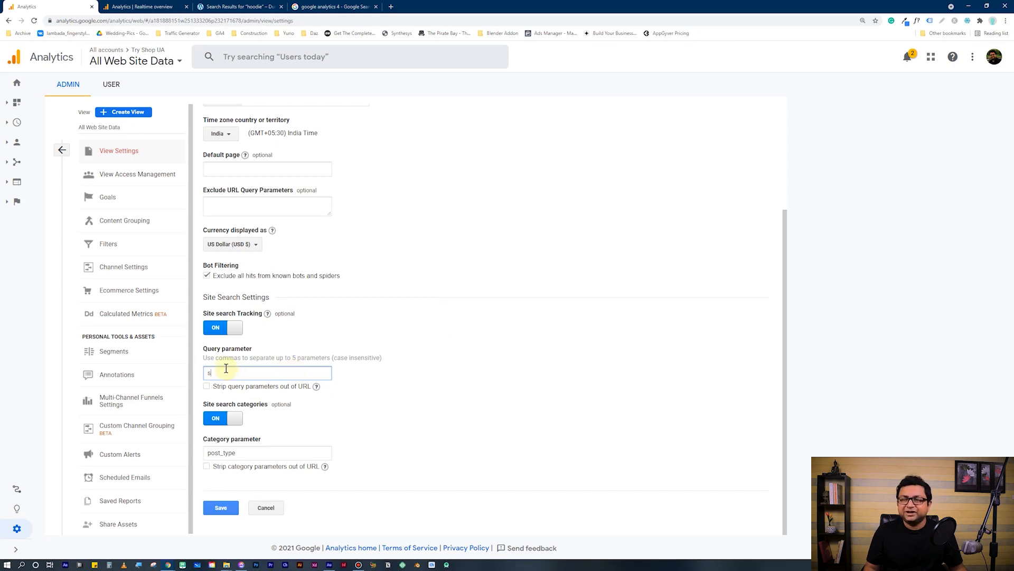
left_click(216, 6)
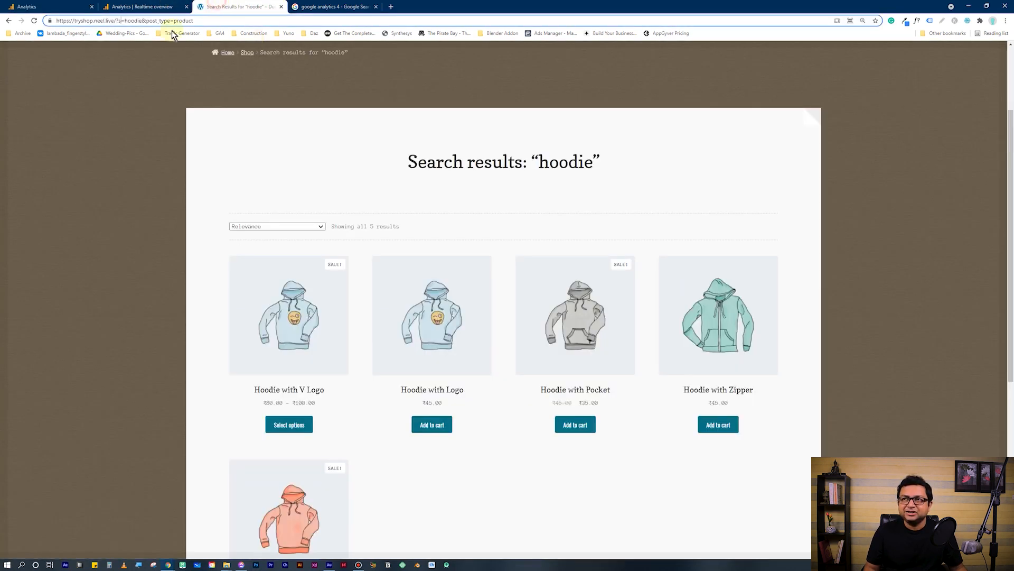
left_click(126, 21)
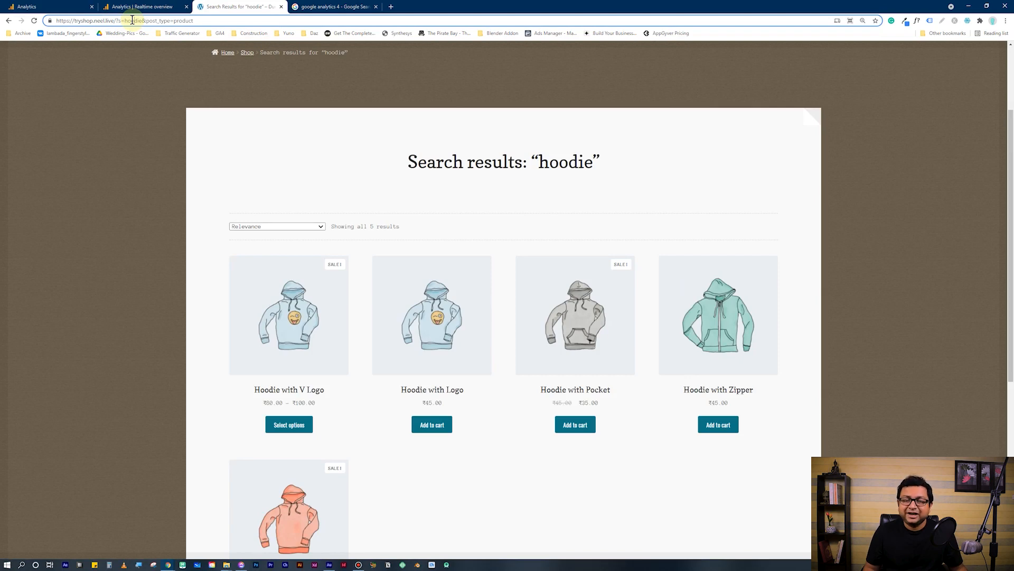
left_click(31, 7)
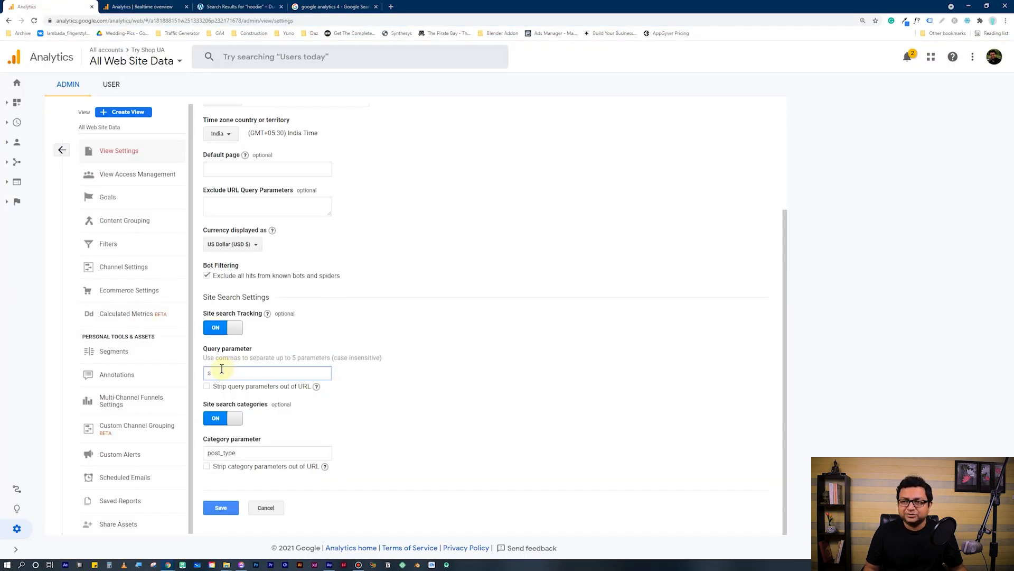
left_click_drag(218, 372, 203, 373)
left_click(224, 375)
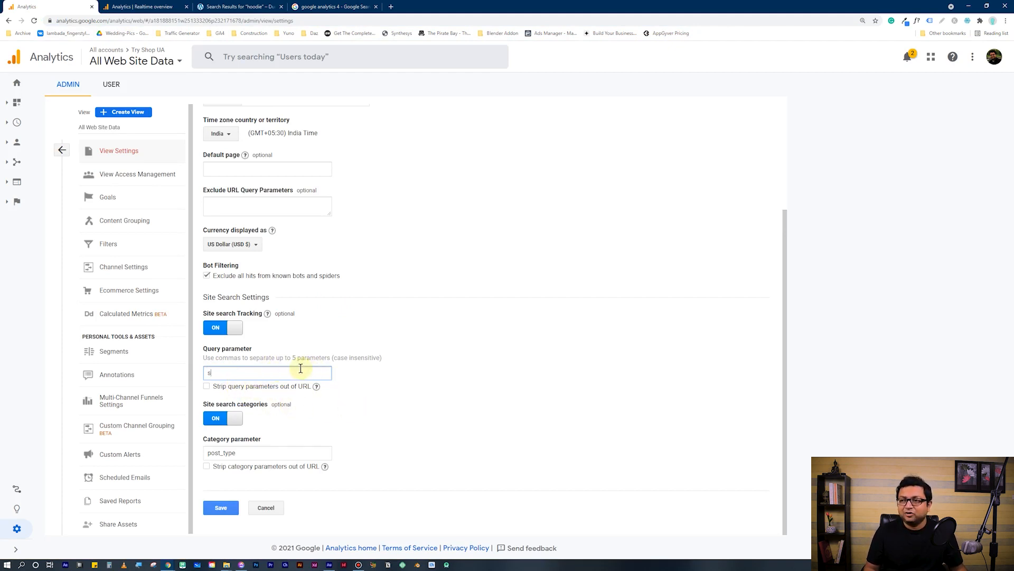
Try the query parameter list "s, search, query, q" in the site search settings and discard the change.
left_click_drag(239, 358, 347, 356)
left_click(367, 360)
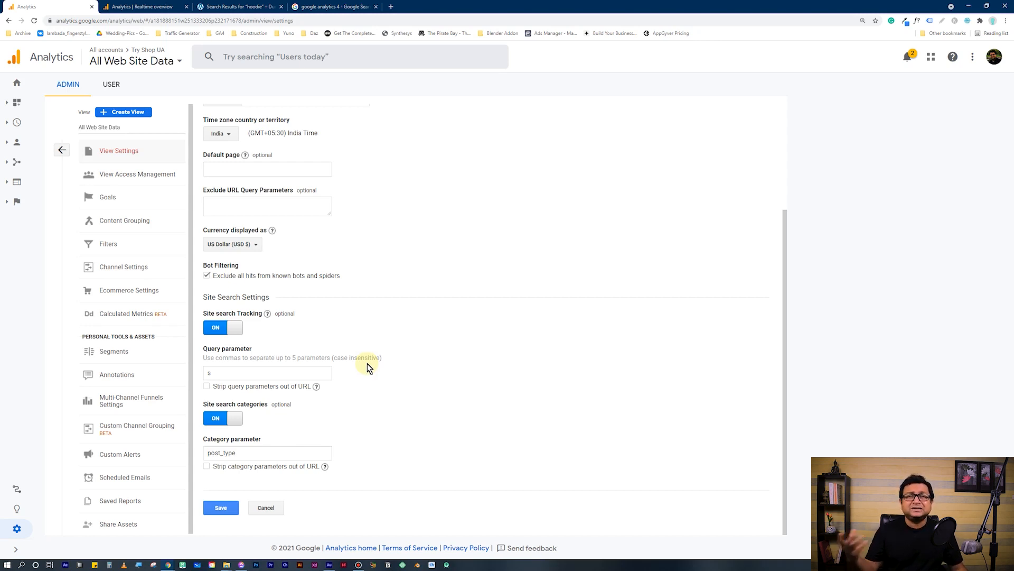
left_click(247, 376)
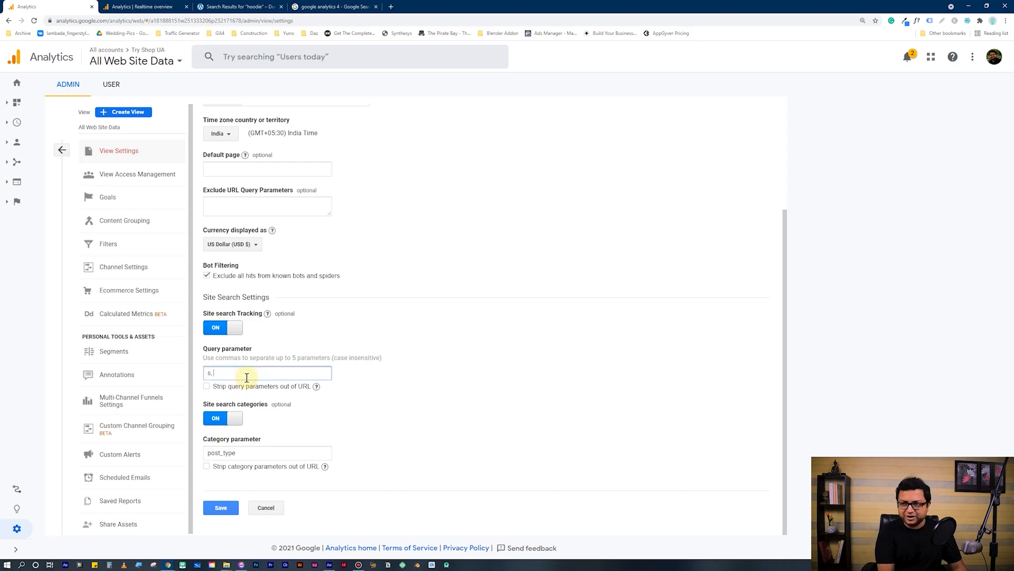
type(", search,")
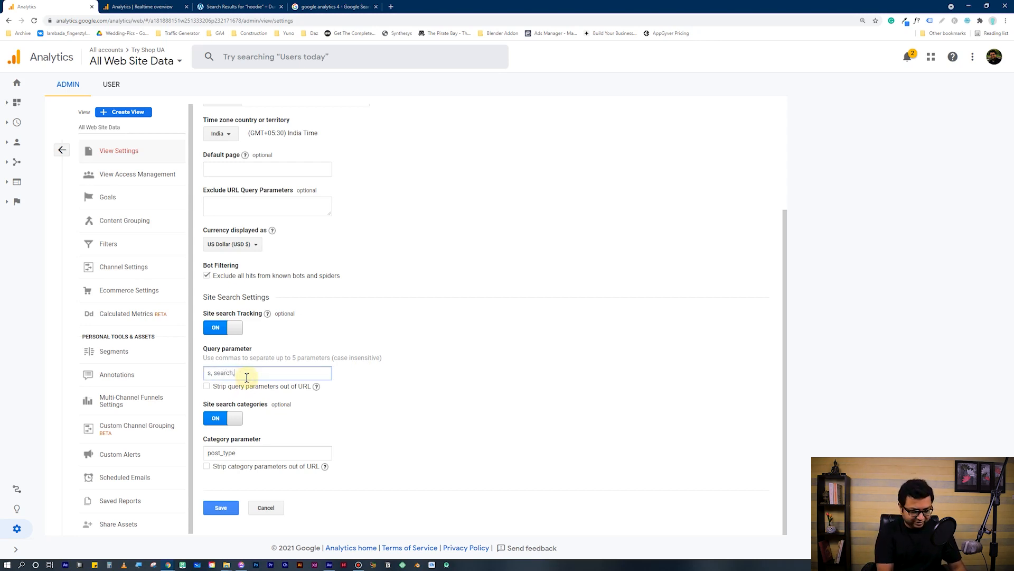
type(" query, 1")
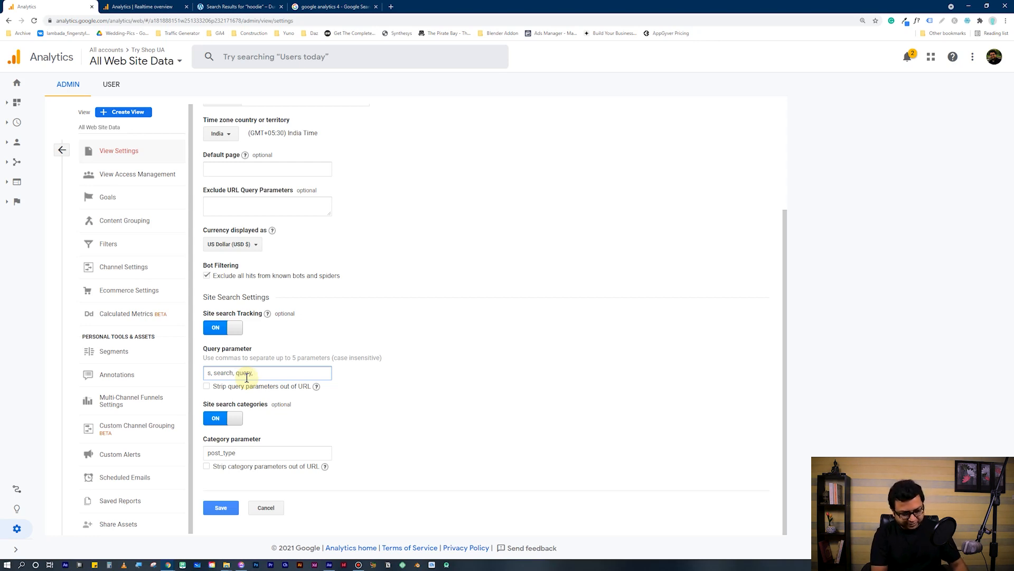
left_click(483, 429)
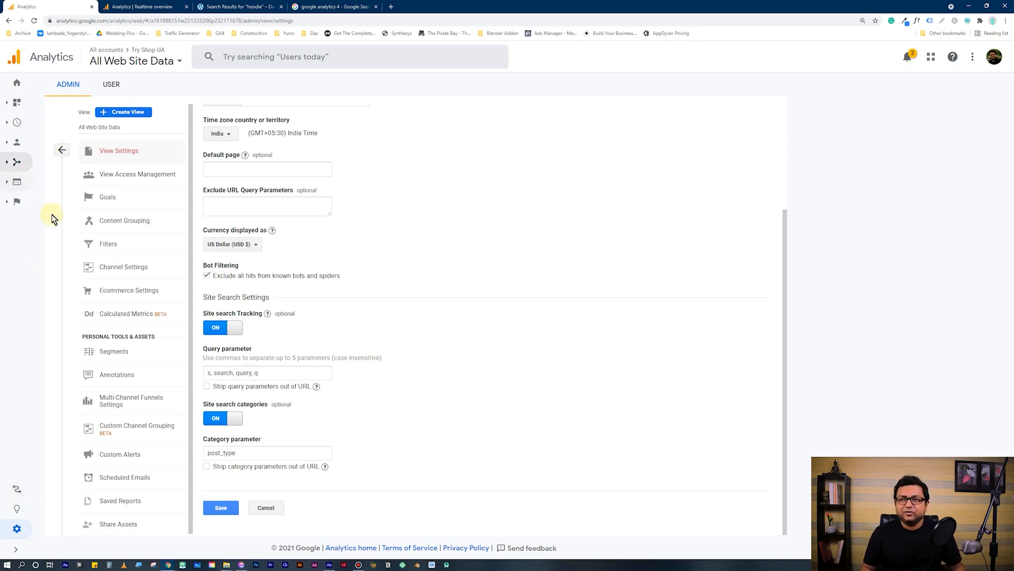
left_click(266, 507)
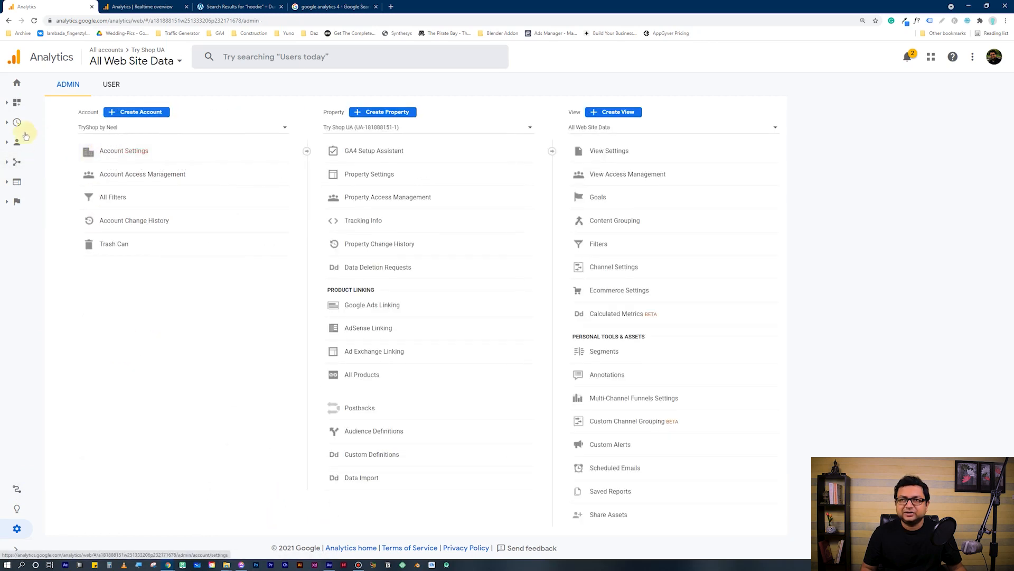
View the Site Search Overview report and the Search Terms report under Behavior.
left_click(18, 83)
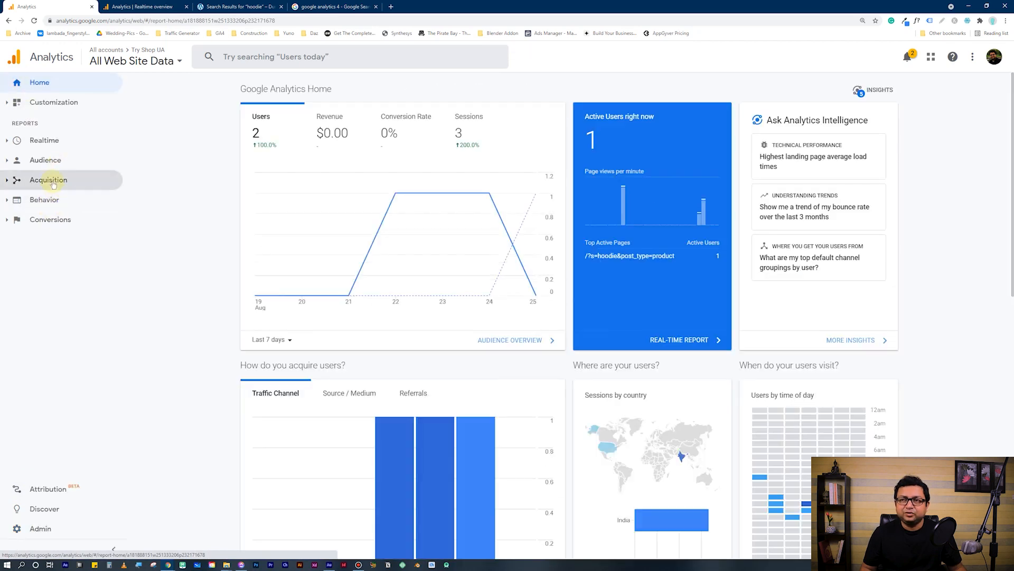
left_click(44, 200)
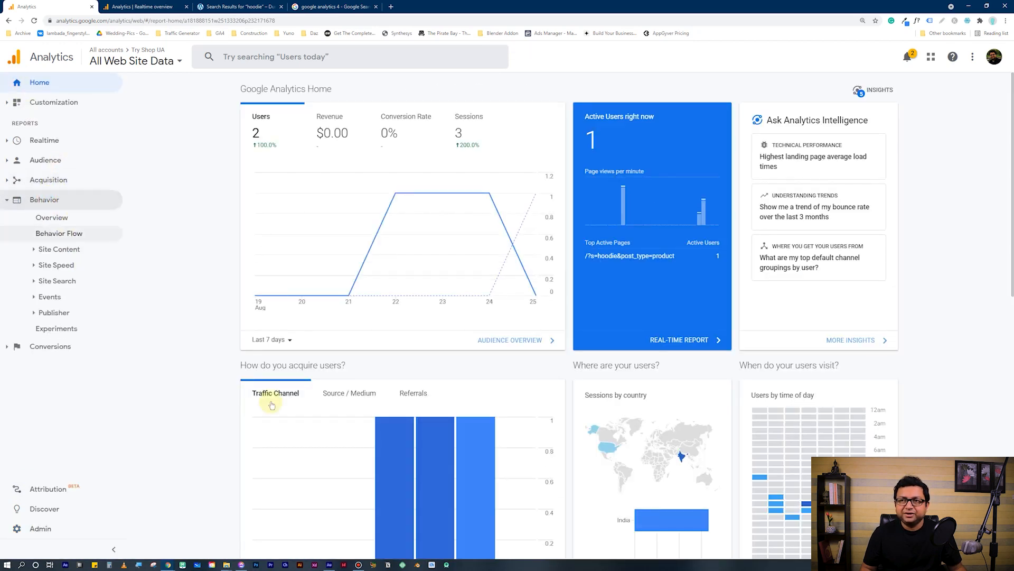
left_click(57, 281)
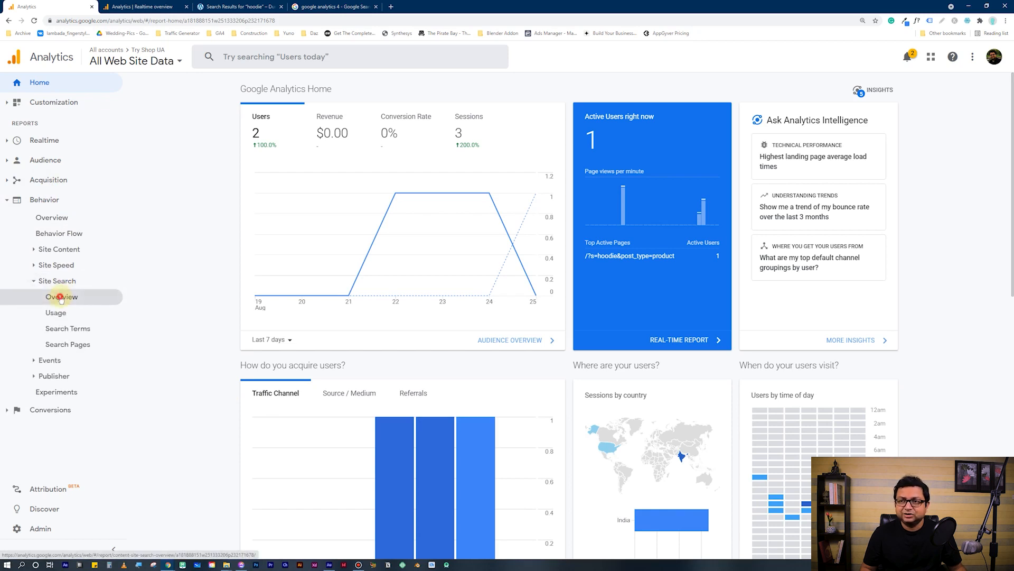
left_click(61, 297)
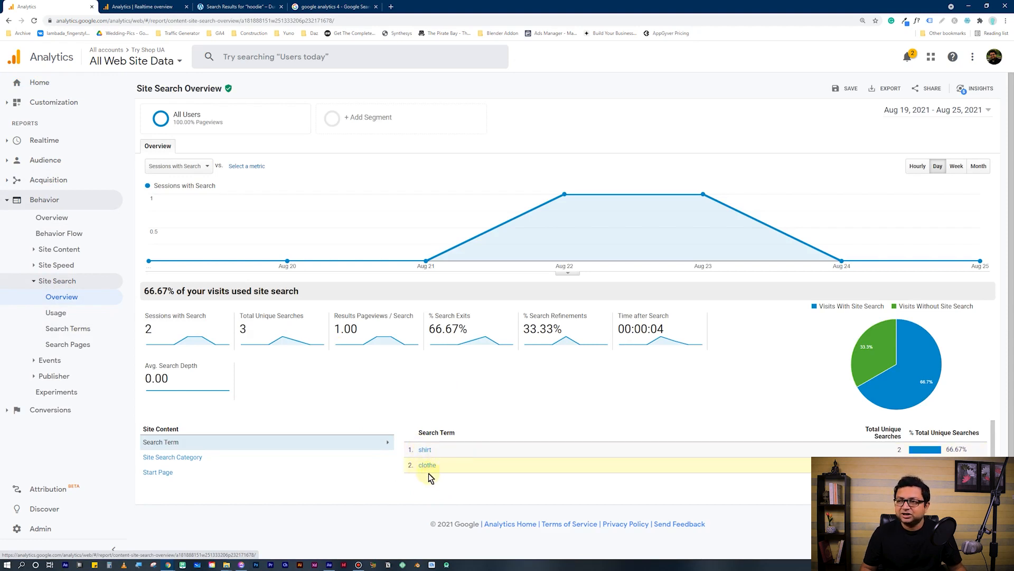
left_click(72, 333)
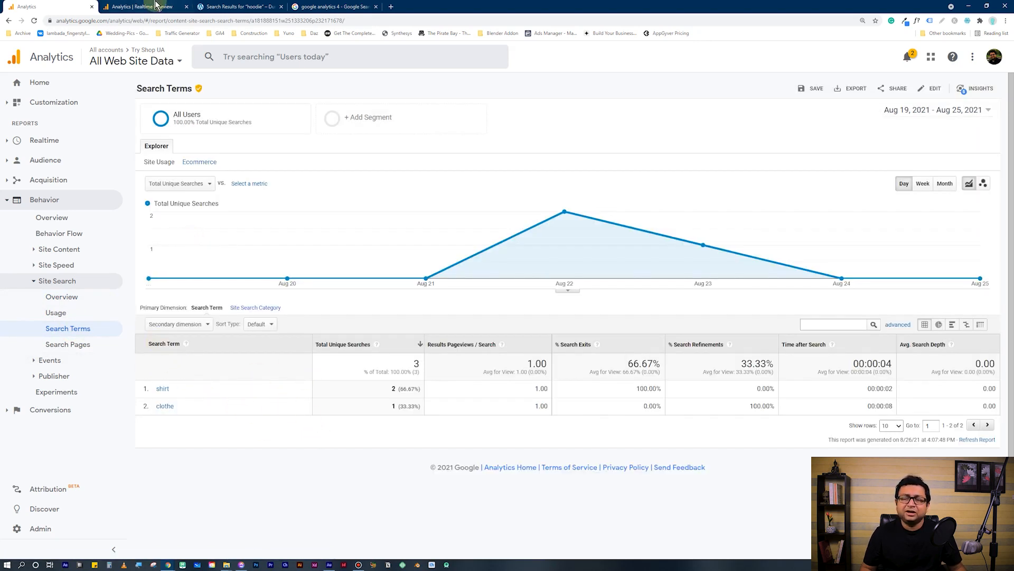
Examine the view_search_results event in the Try Shop GA4 Realtime overview, checking back against the shop's search results page.
left_click(140, 7)
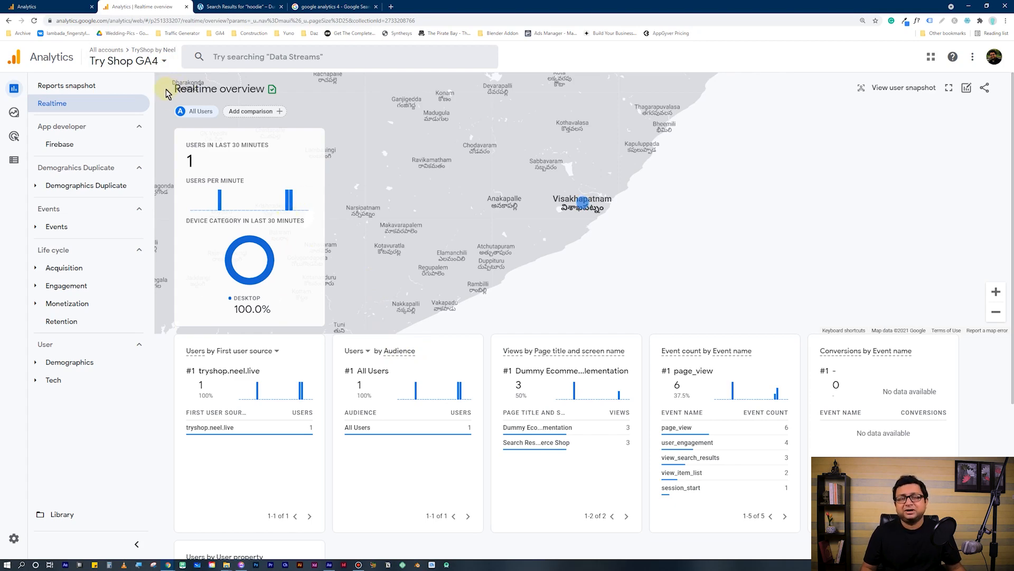
left_click(254, 6)
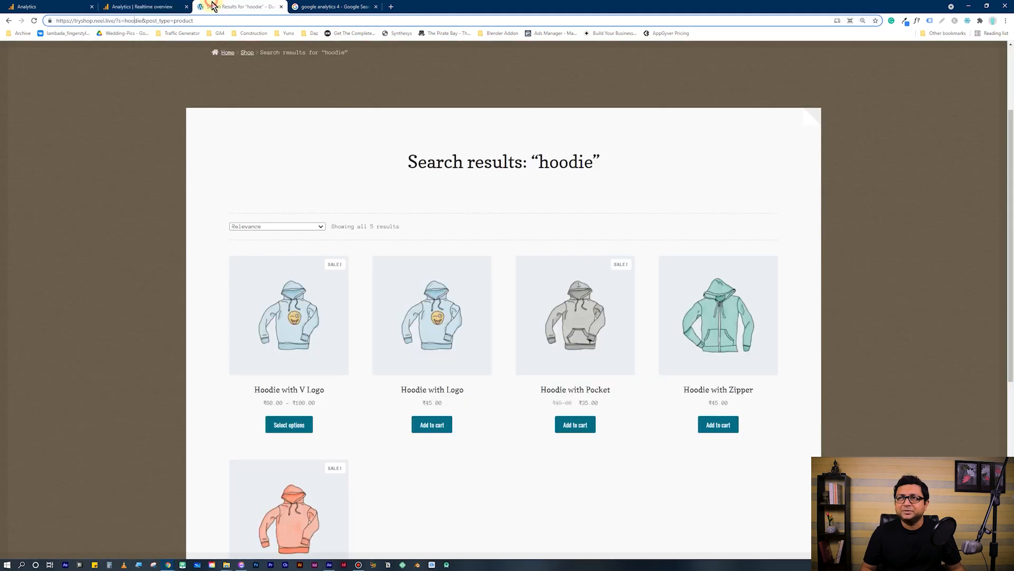
left_click(158, 6)
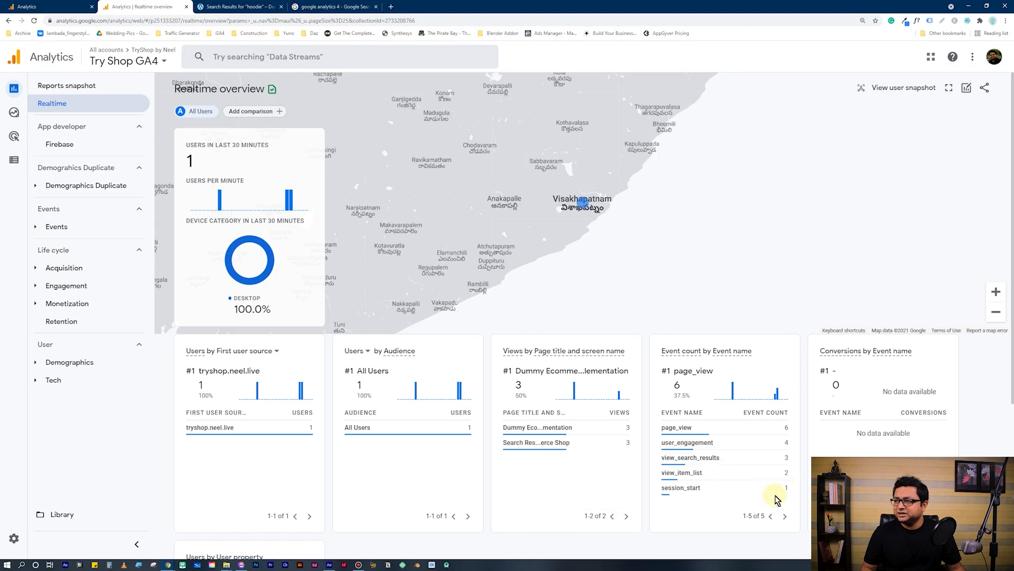
mouse_move(689, 462)
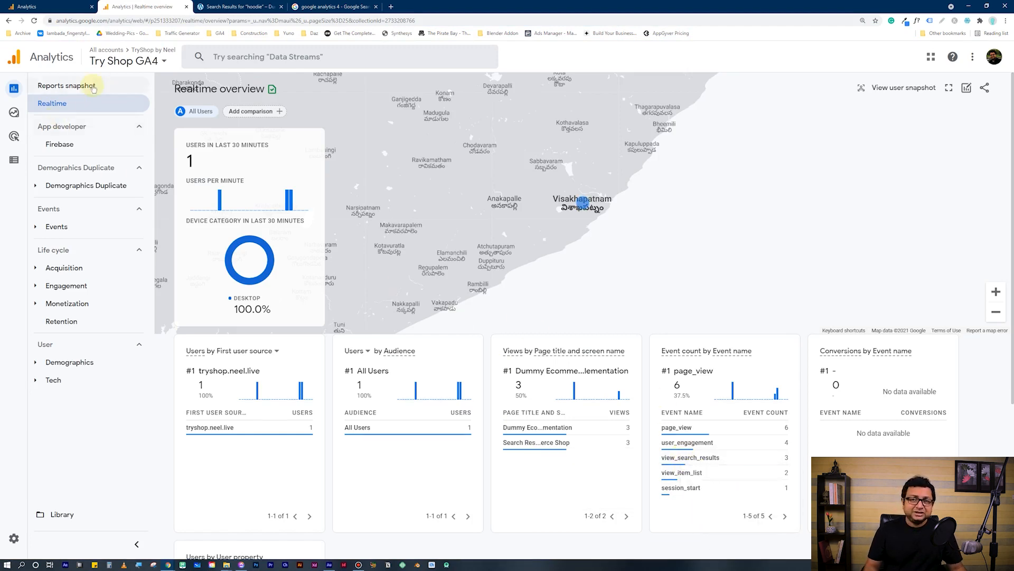
Examine the search_term parameter values recorded for the view_search_results event in the Realtime overview.
left_click(700, 458)
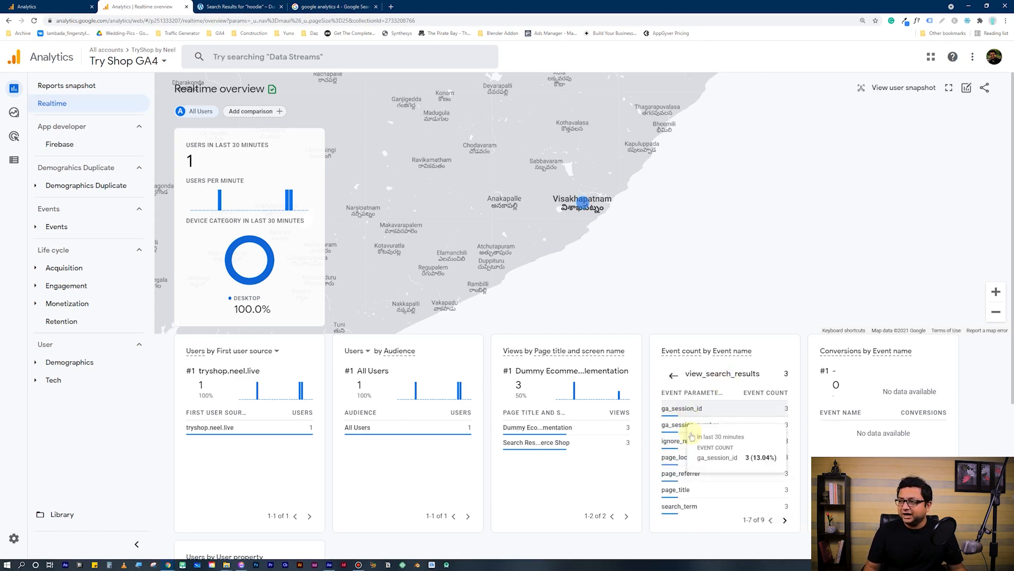
scroll(708, 489, "down", 4)
scroll(687, 465, "up", 3)
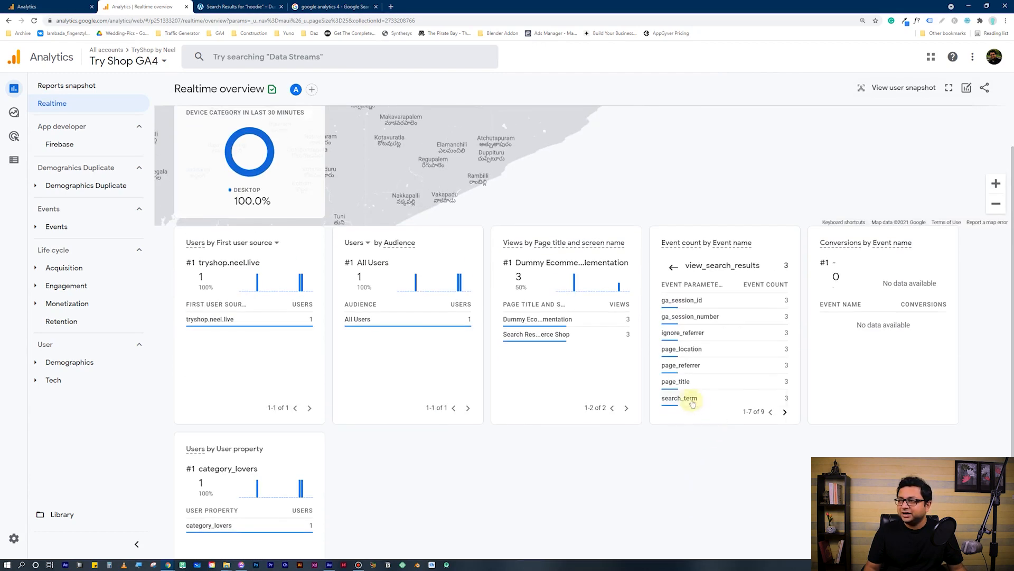
left_click(689, 399)
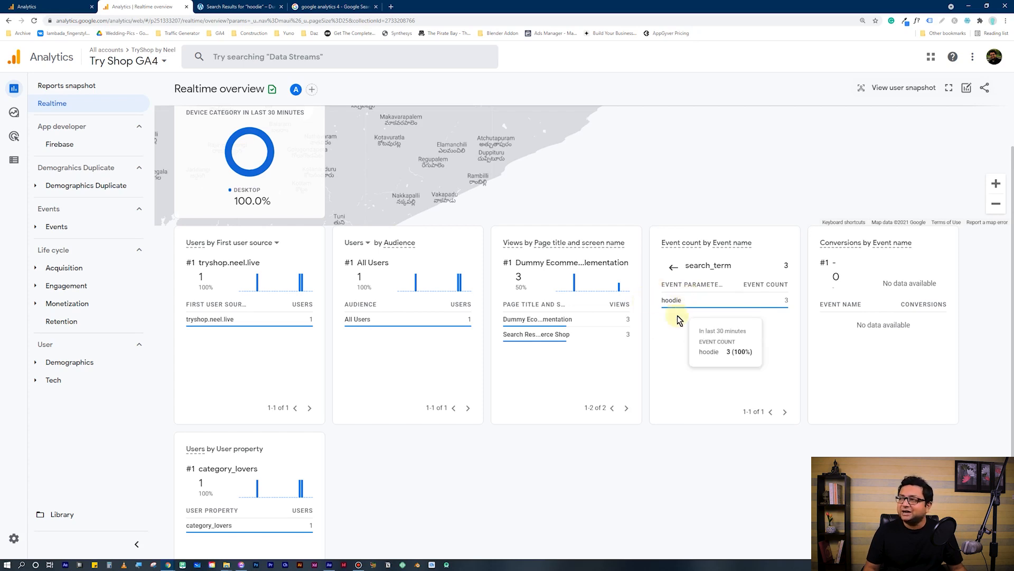
mouse_move(672, 302)
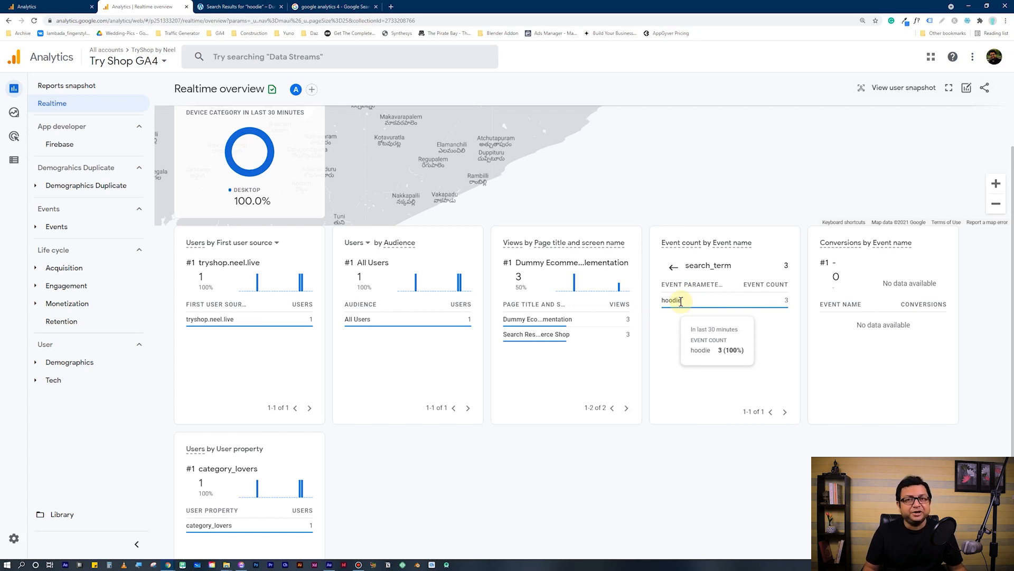
Switch to the dummy ecommerce shop and search its products for "shirt".
key("ctrl+Tab")
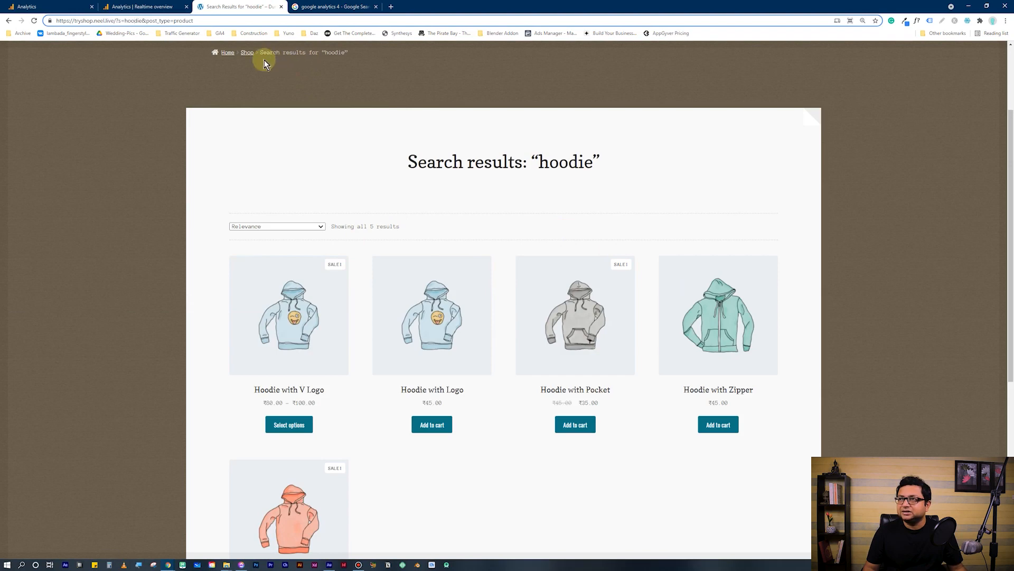
left_click(247, 53)
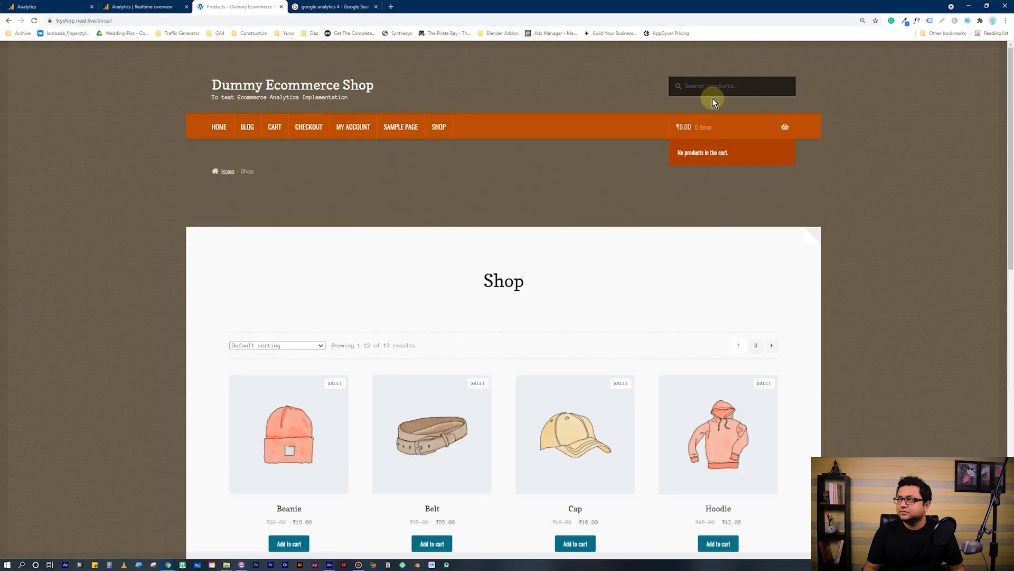
left_click(713, 87)
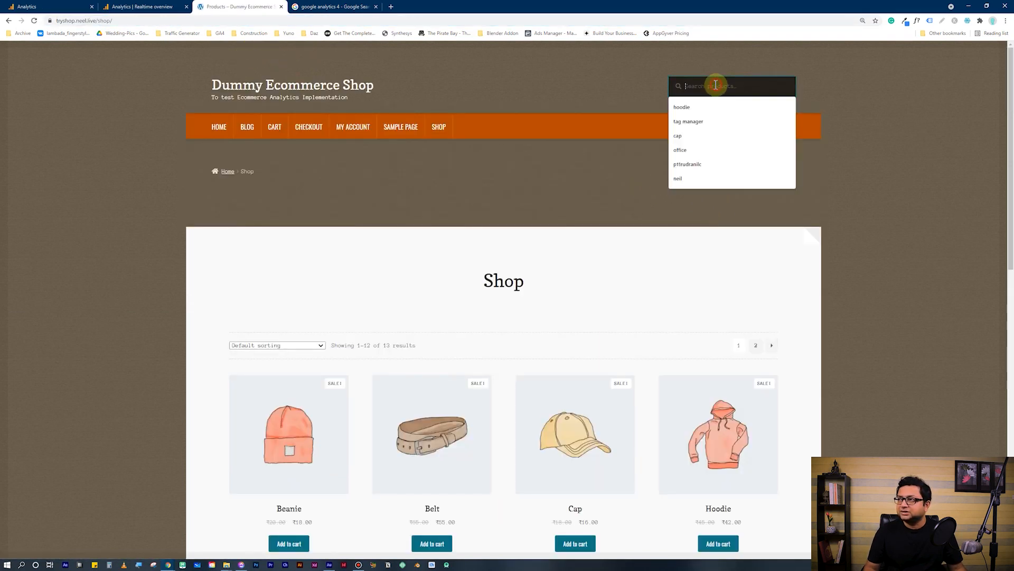
type("shirt")
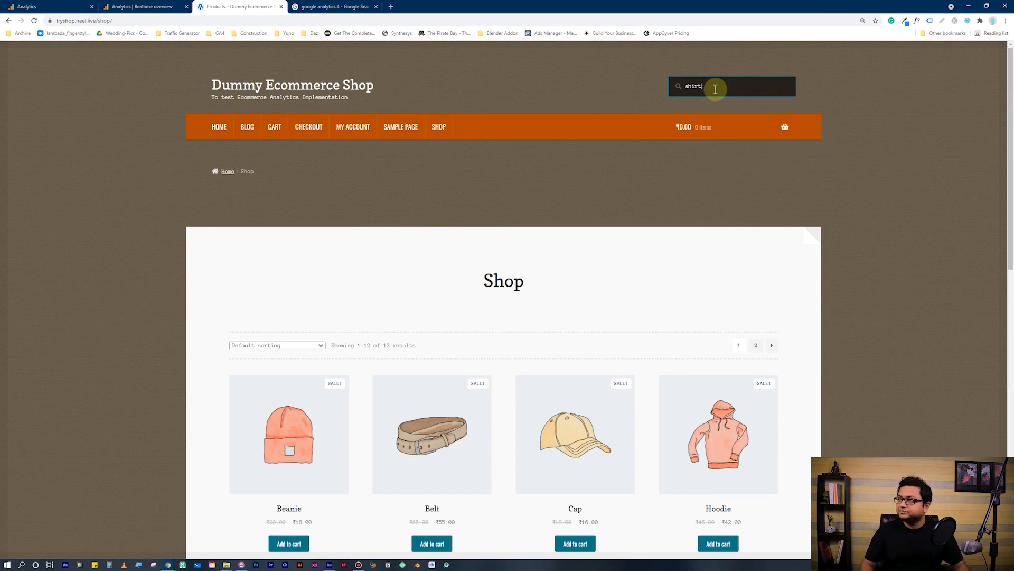
key("Return")
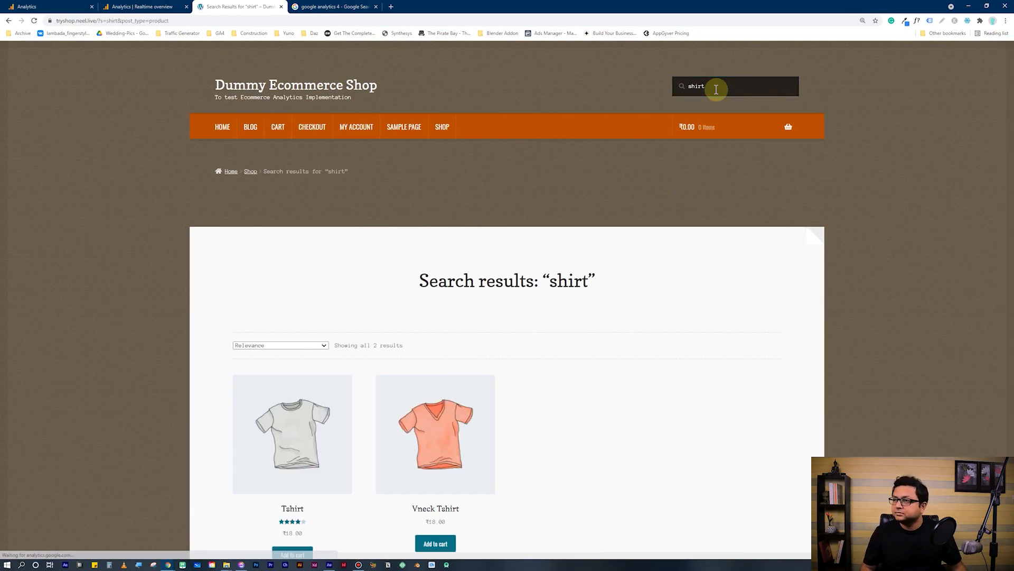
scroll(357, 369, "down", 2)
Return to the GA4 Realtime overview and check the view_search_results event's search_term values for the new shop search.
key("ctrl+shift+Tab")
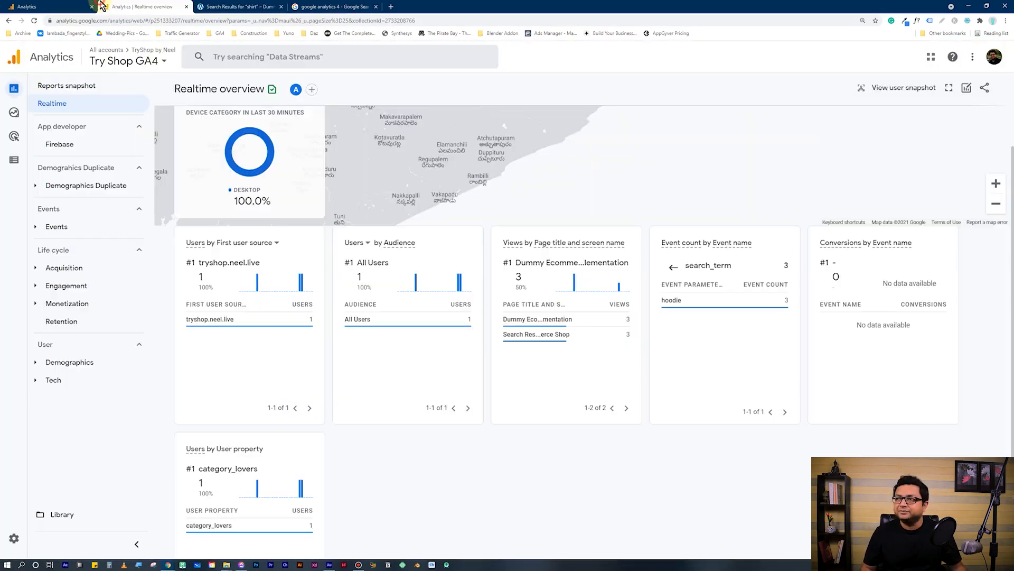
left_click(664, 268)
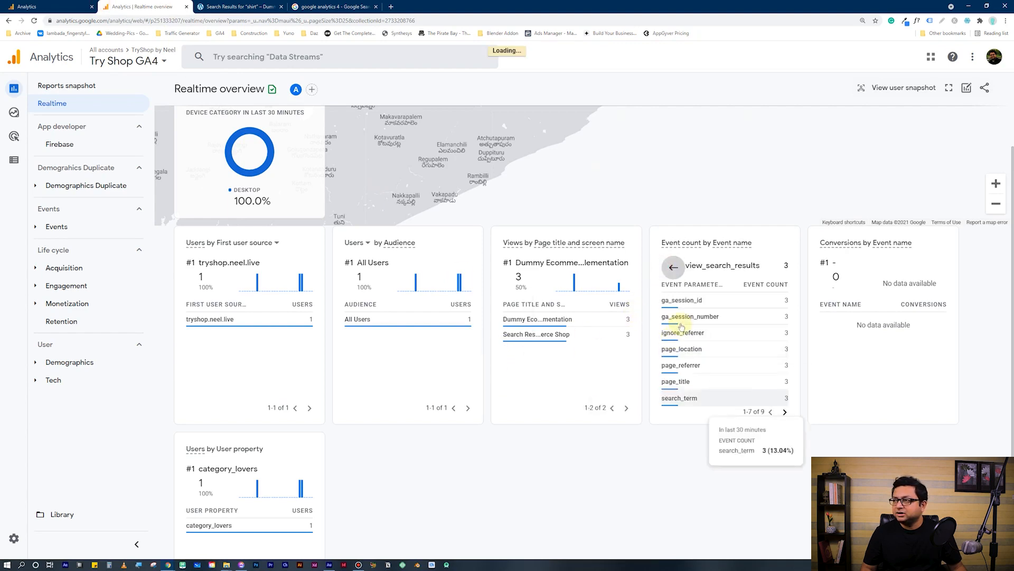
left_click(672, 268)
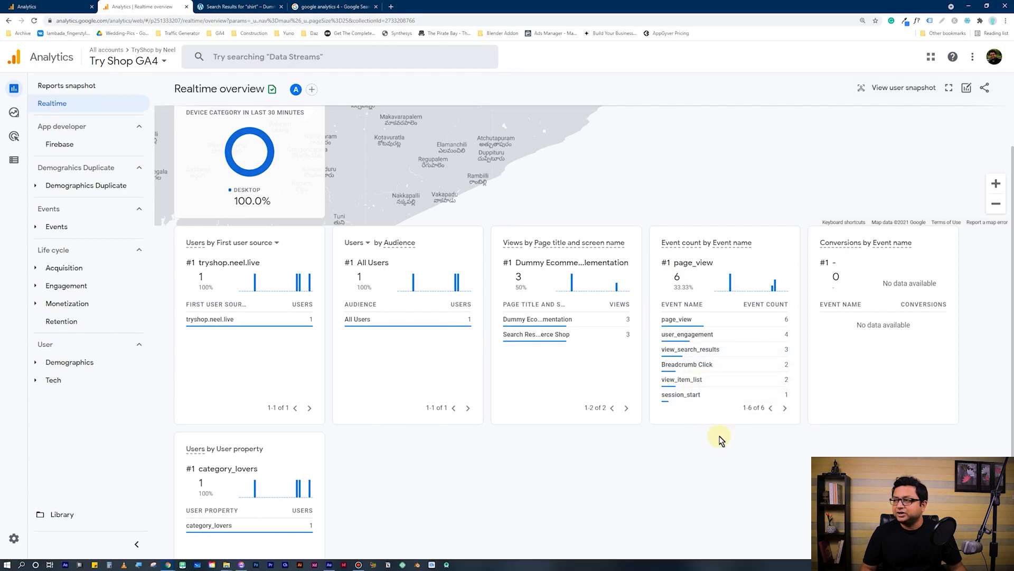
left_click(708, 350)
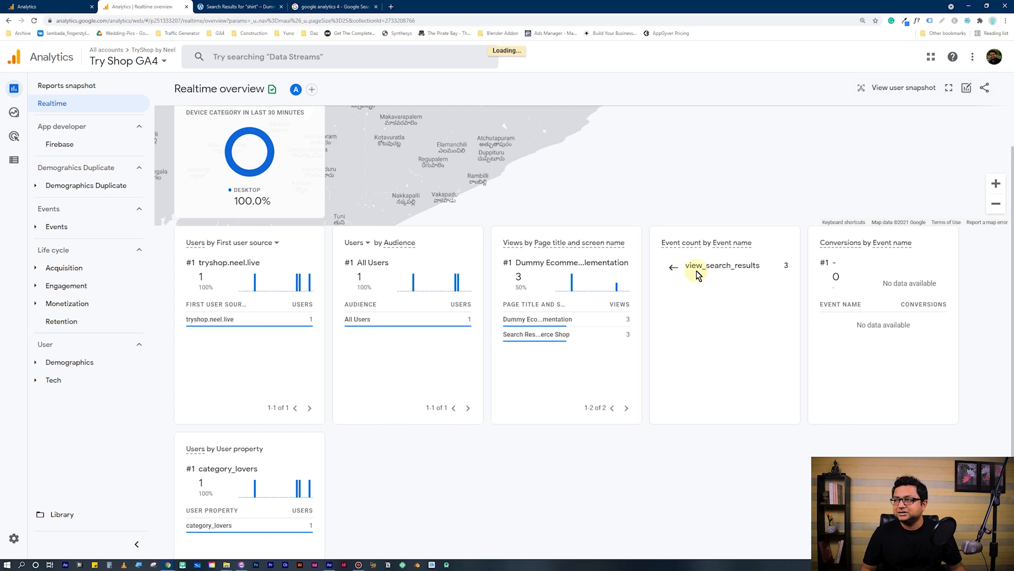
left_click(693, 405)
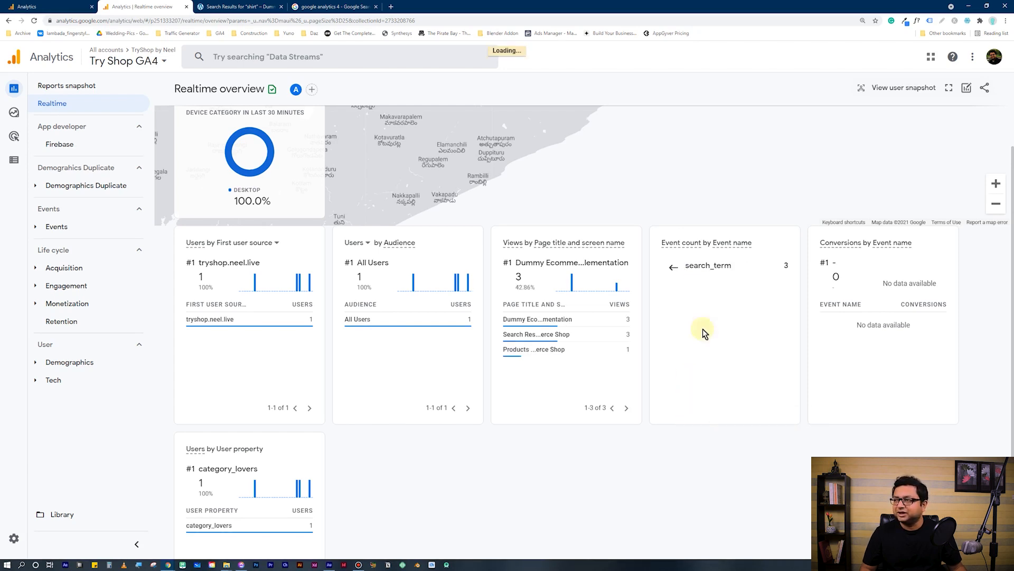
left_click(673, 267)
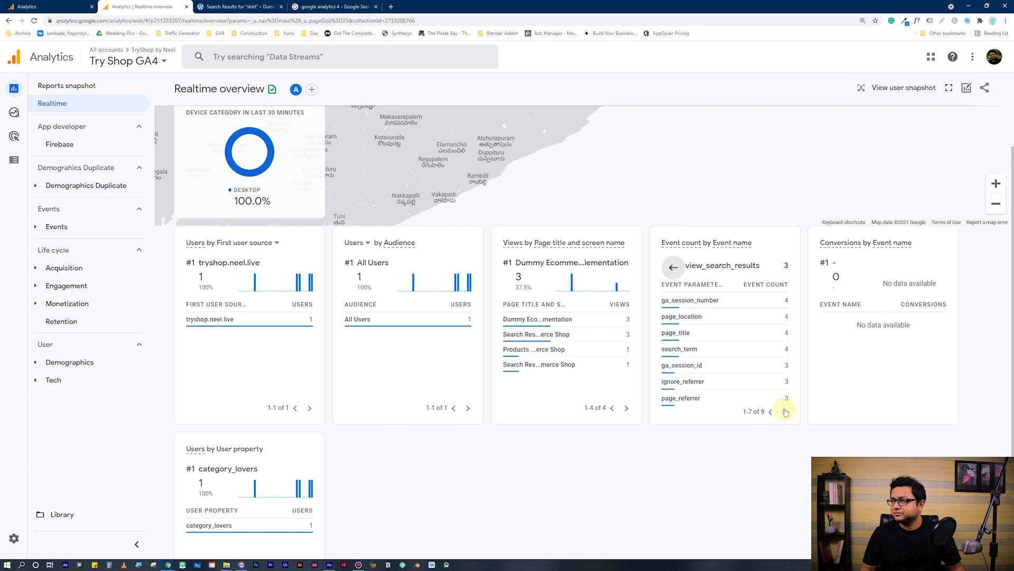
left_click(715, 350)
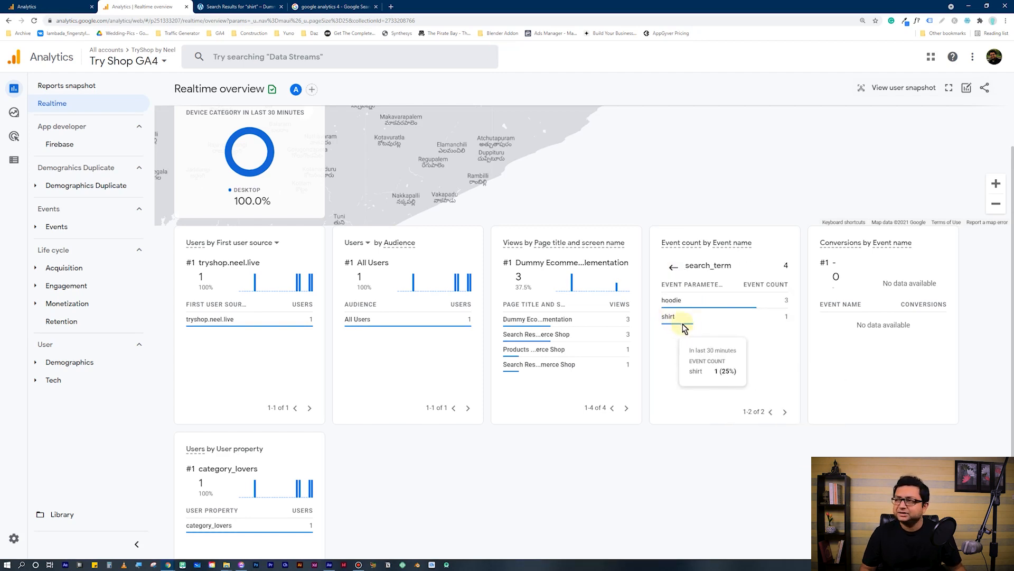
left_click(672, 268)
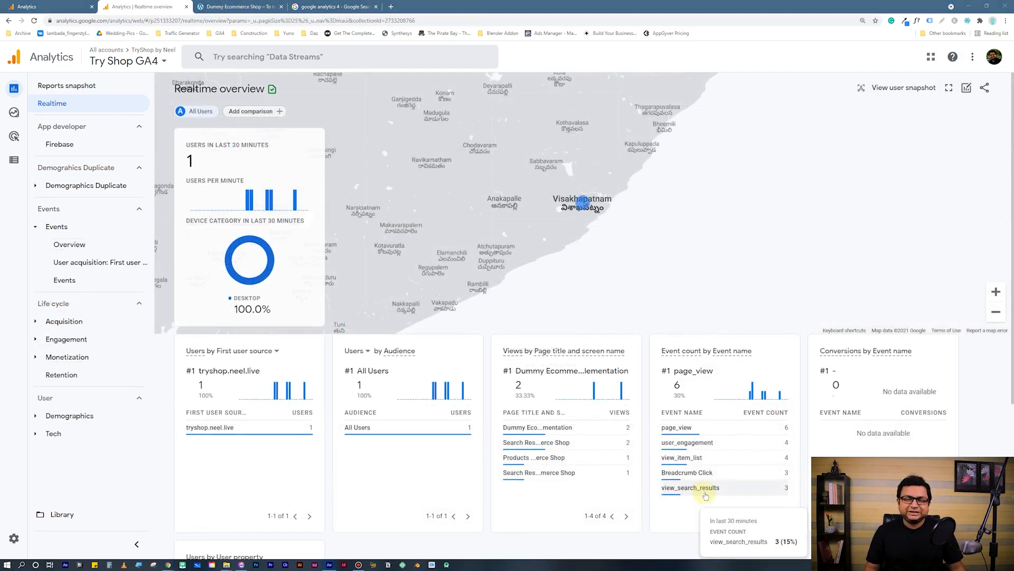
left_click(703, 491)
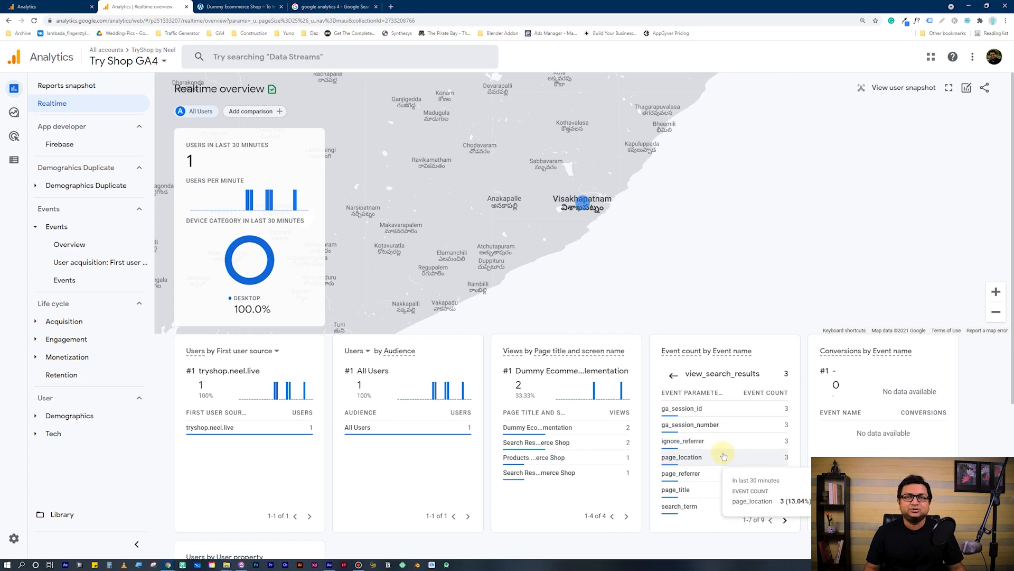
left_click(695, 511)
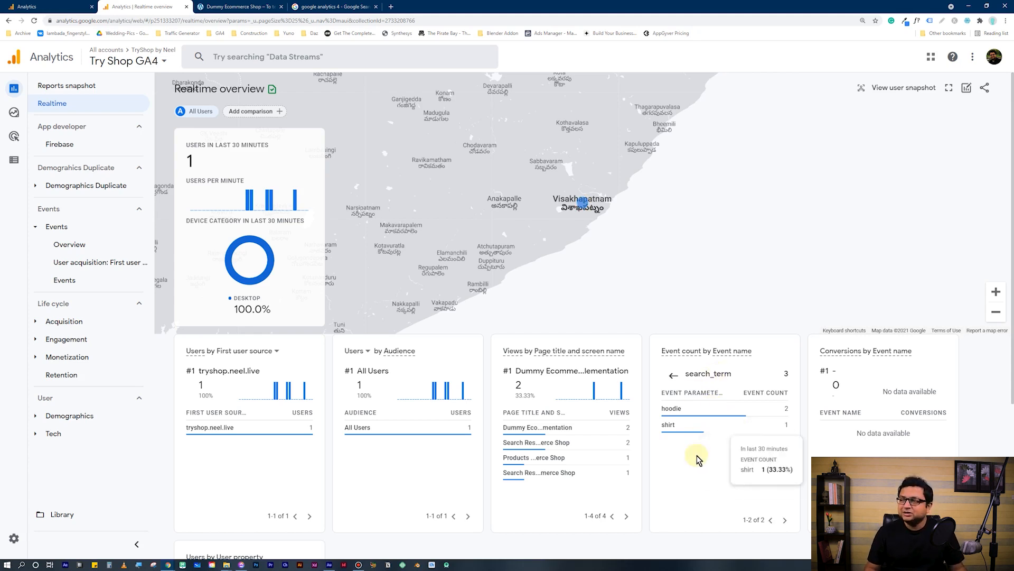
left_click(673, 375)
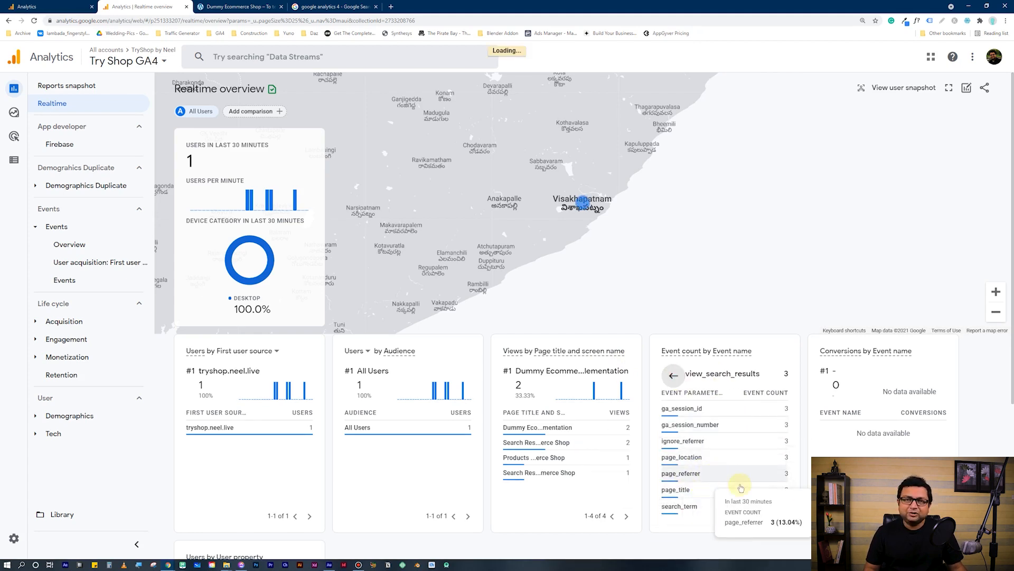
Open the enhanced measurement settings of the Try Shop GA4 property's web data stream.
left_click(14, 537)
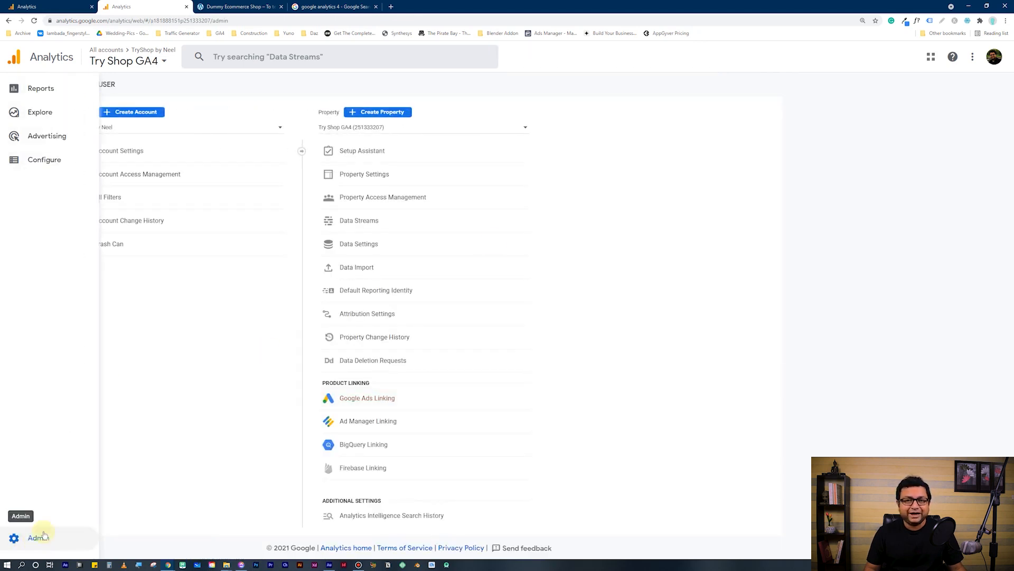
left_click(345, 221)
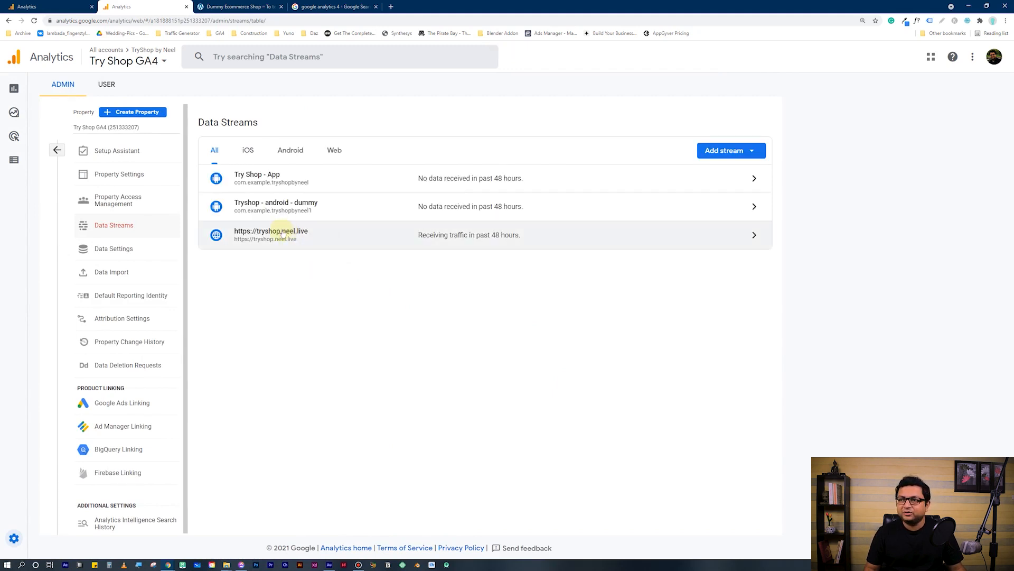
left_click(356, 235)
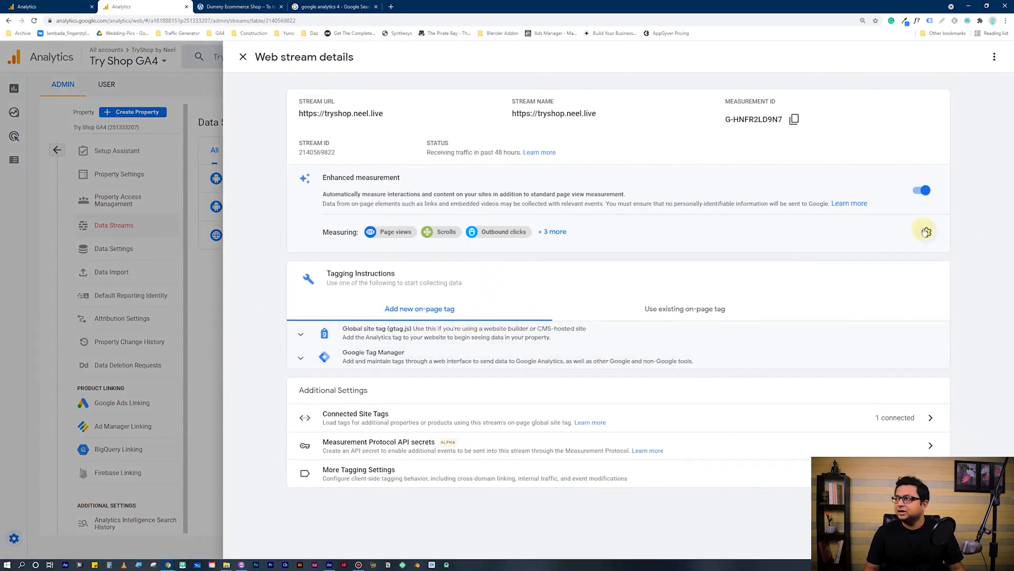
left_click(926, 232)
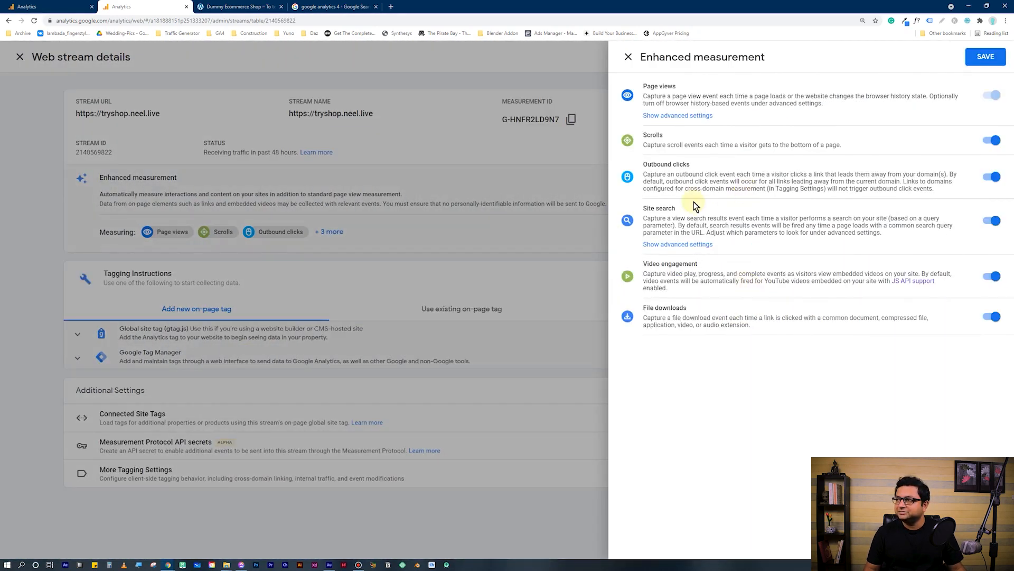
Review the Site search option and its advanced search term query parameters, then close the web stream details without saving.
left_click(750, 231)
left_click(989, 220)
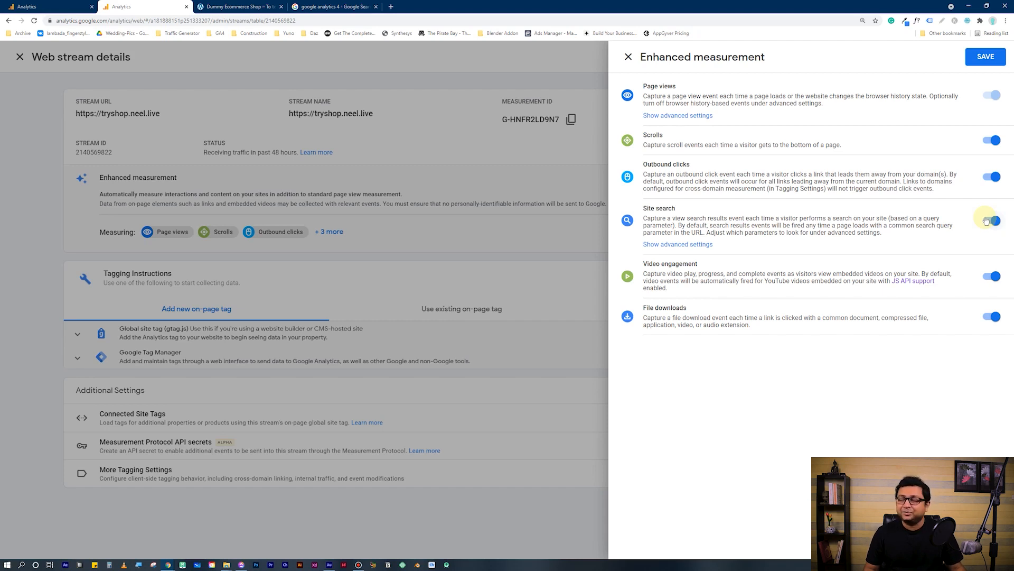
left_click(698, 247)
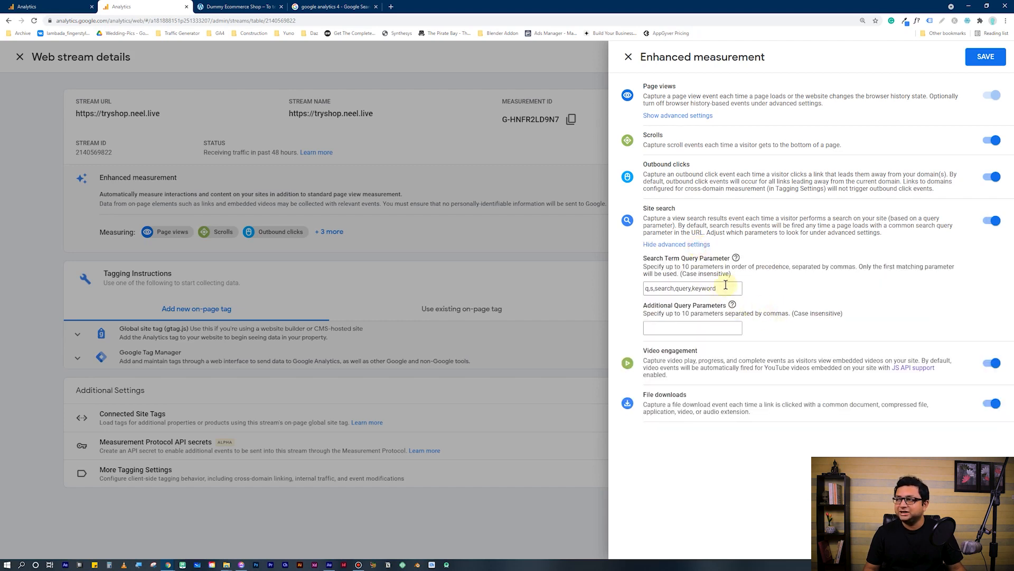
left_click_drag(724, 286, 643, 288)
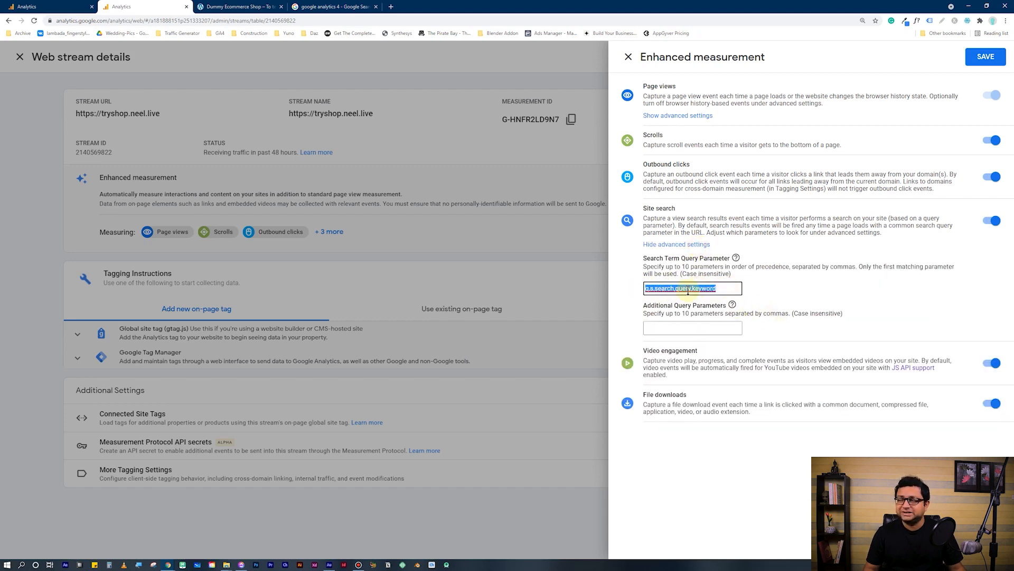
left_click(729, 291)
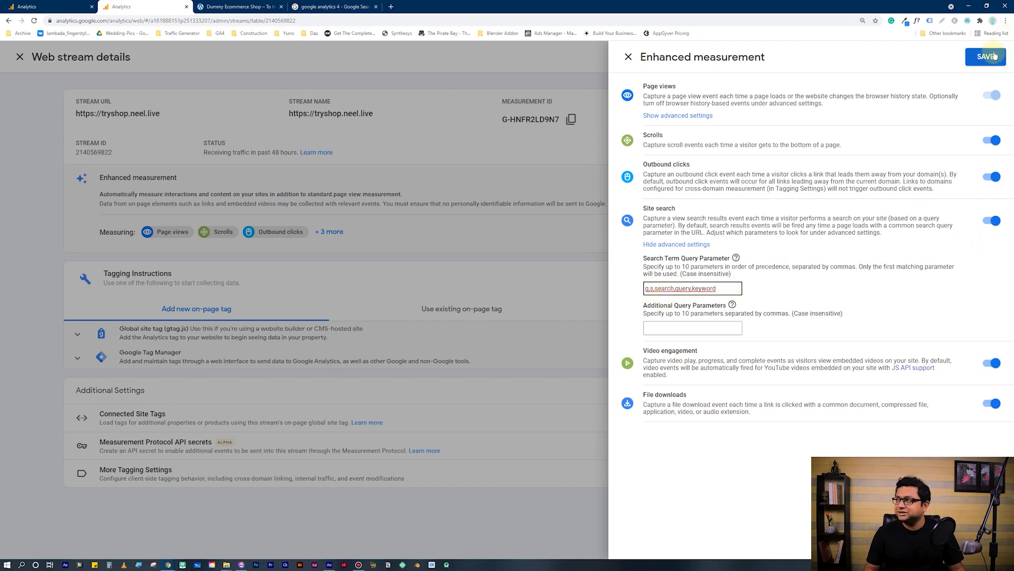
left_click(487, 192)
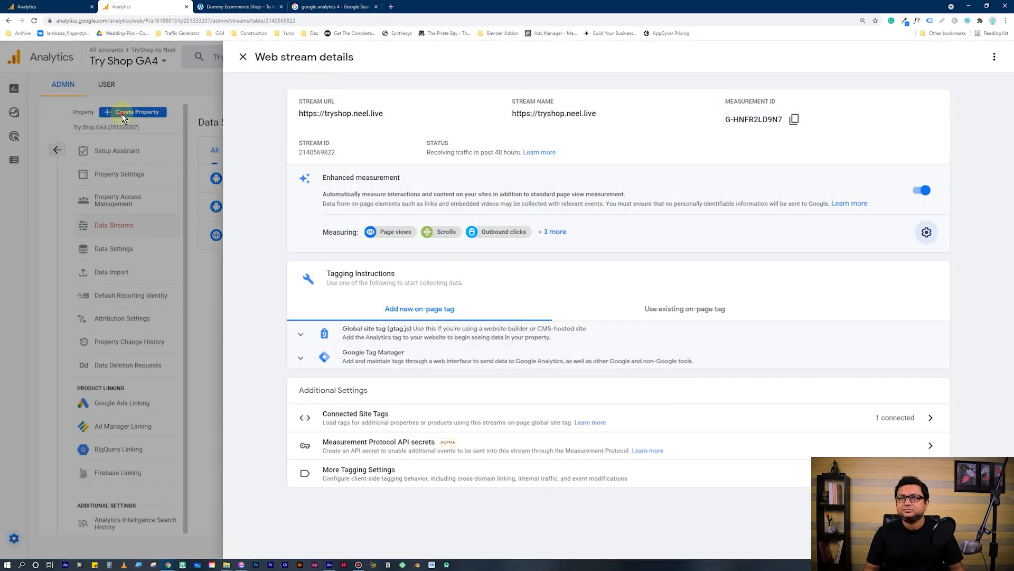
left_click(122, 114)
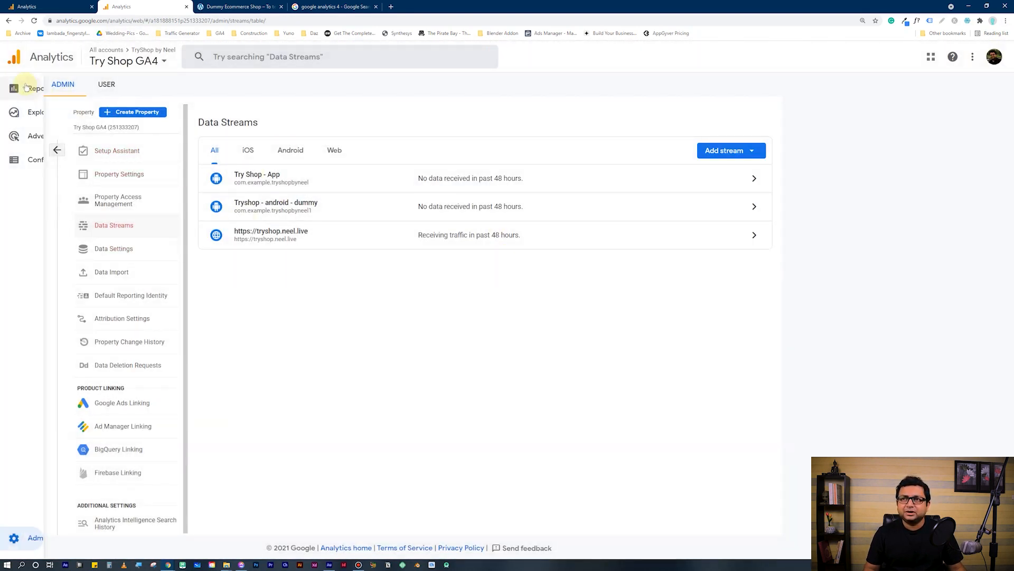
Return to the Realtime report and list the event parameters of view_search_results.
left_click(30, 90)
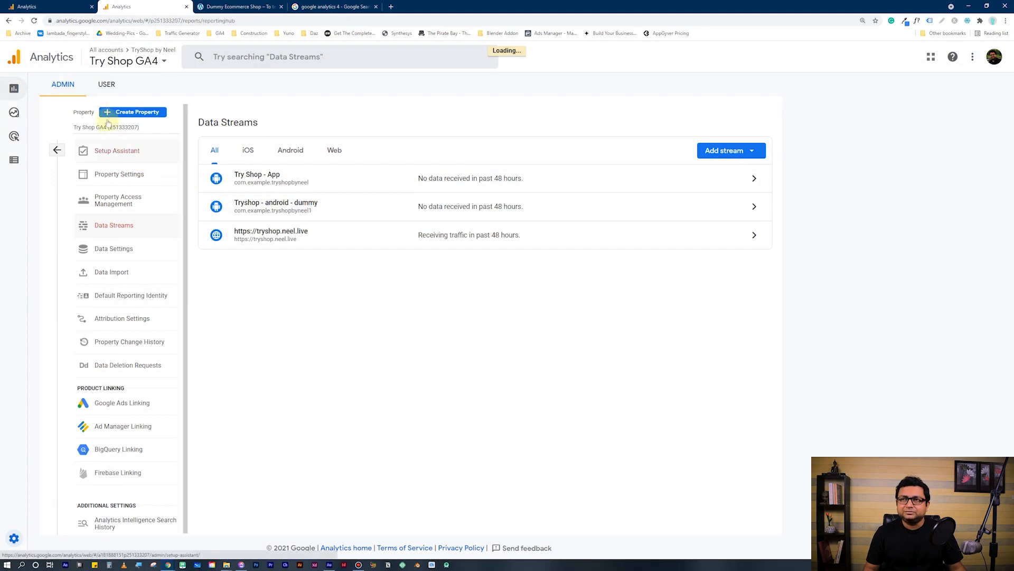
left_click(72, 105)
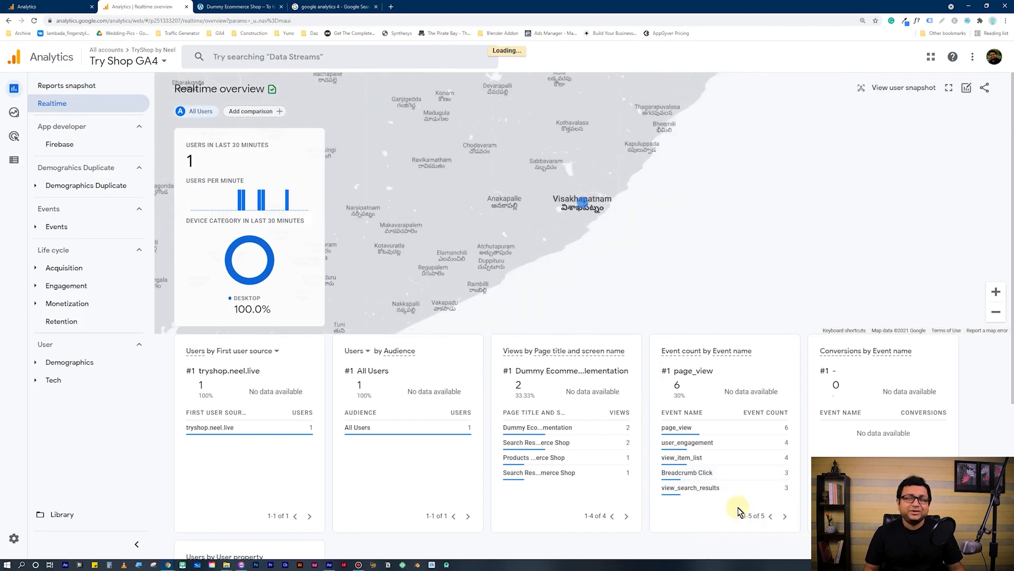
mouse_move(697, 486)
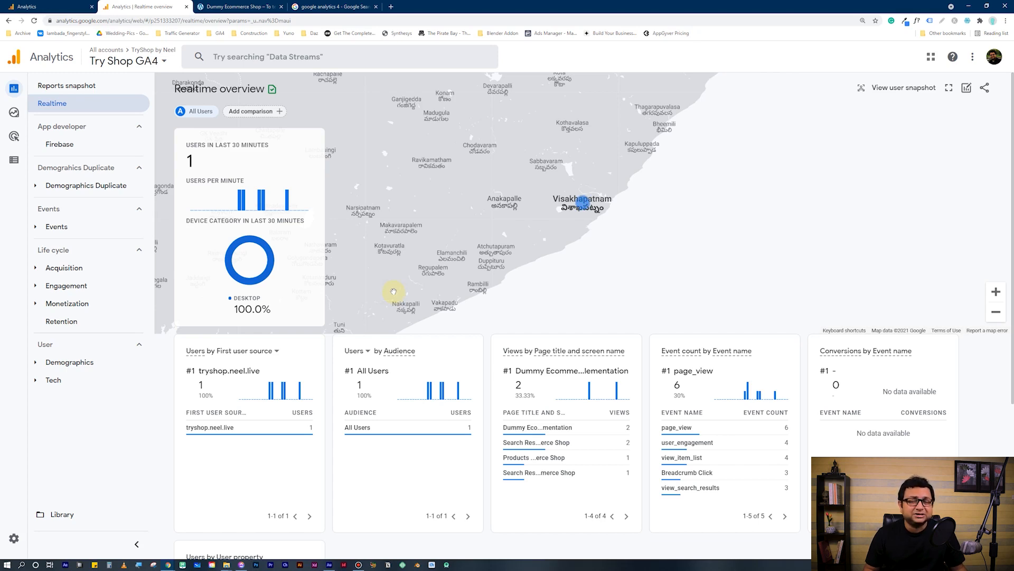
left_click(710, 488)
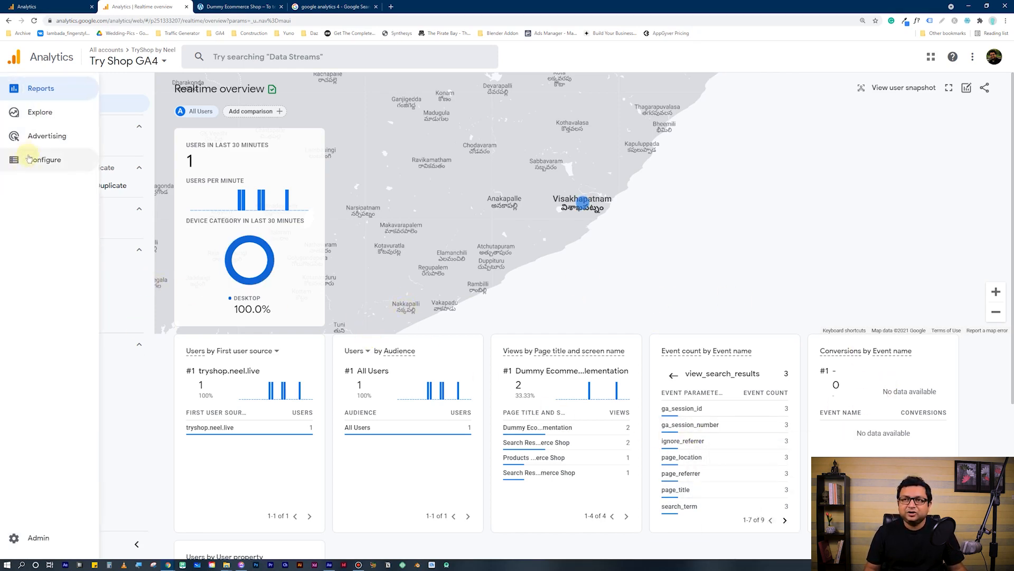
Open the property's custom definitions and archive the existing search_term custom dimension.
left_click(46, 159)
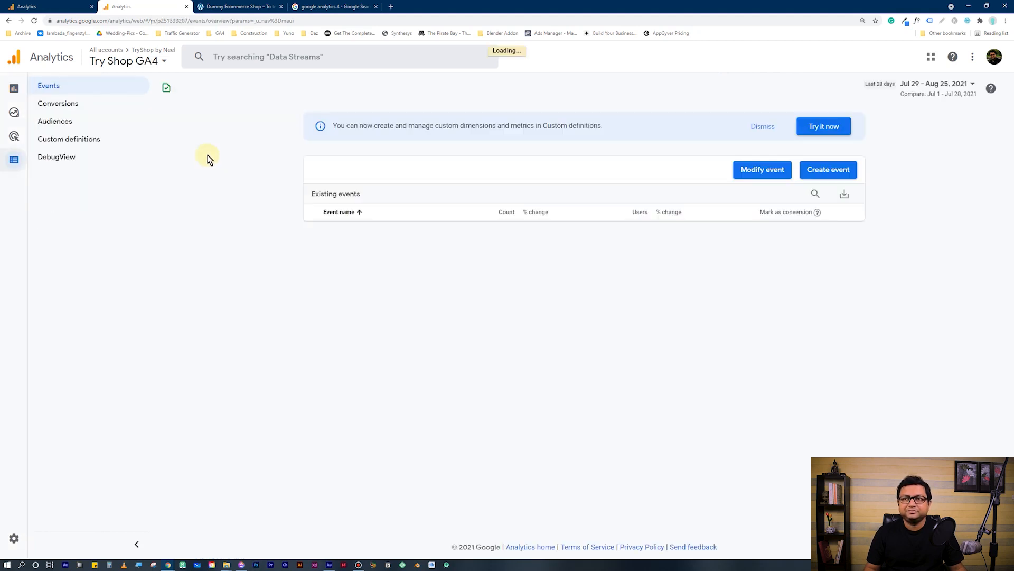
left_click(79, 138)
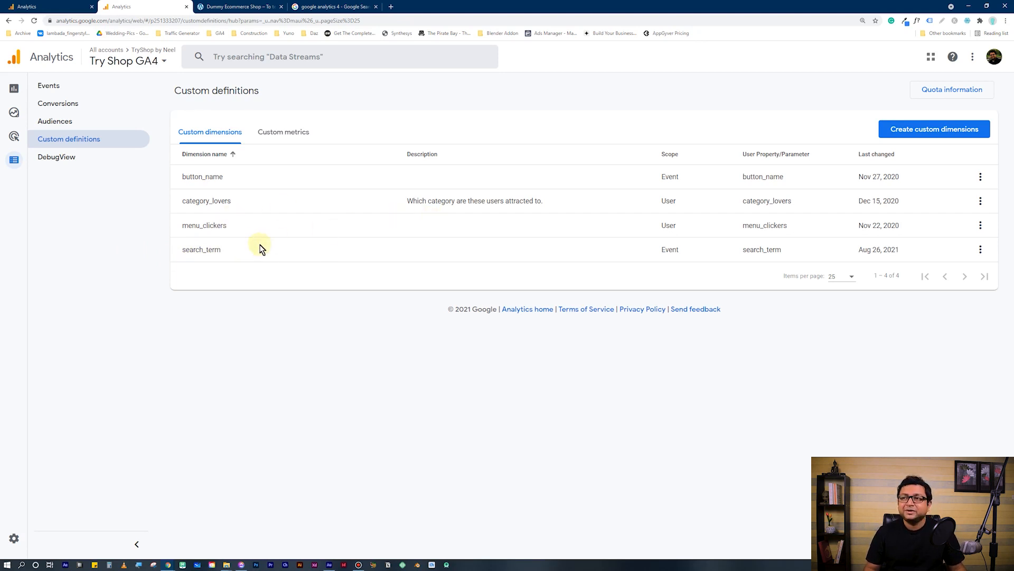
left_click(981, 249)
left_click(960, 302)
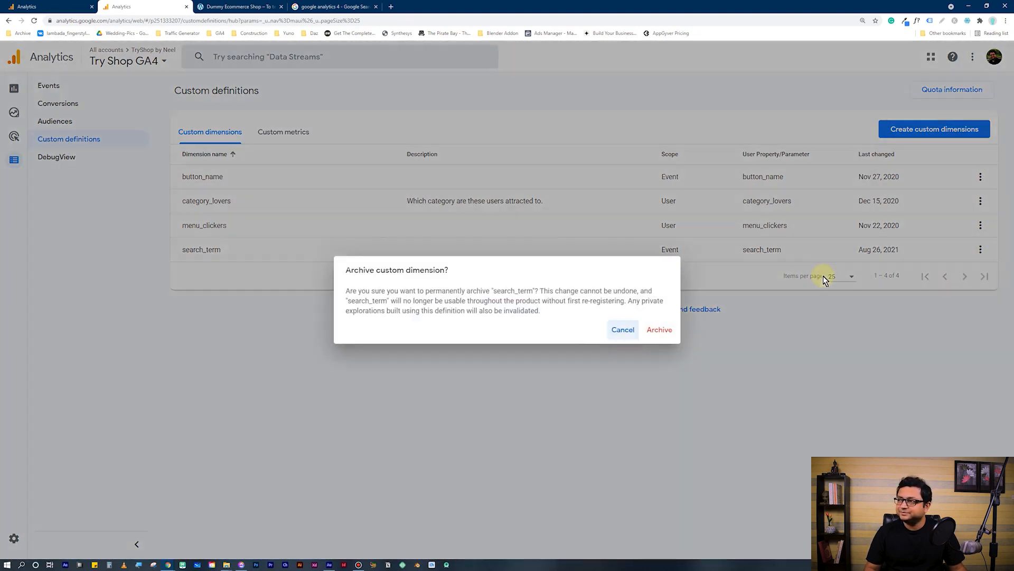
left_click(661, 329)
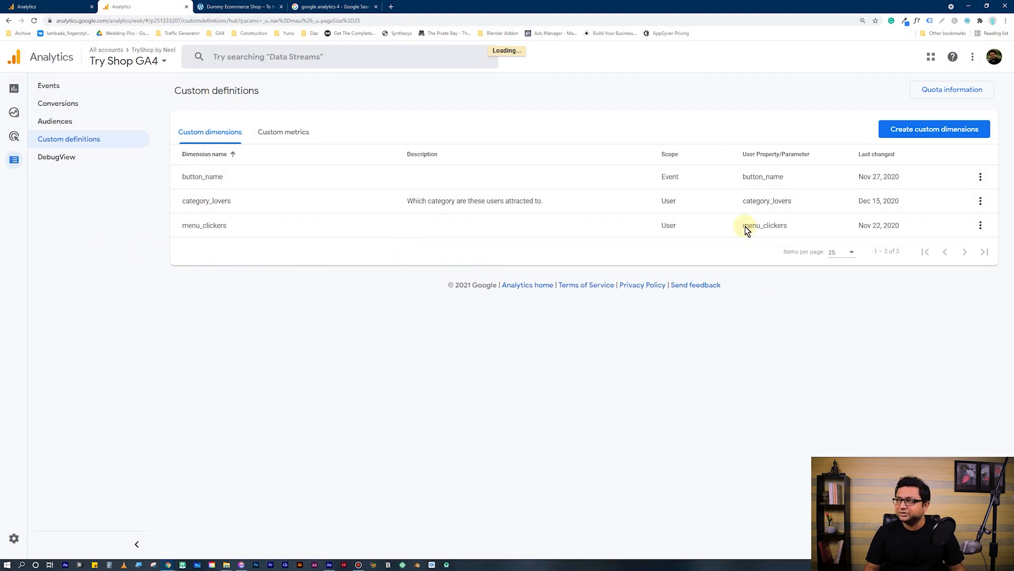
Start a new custom dimension named search_term with Event scope.
left_click(925, 134)
left_click(683, 100)
left_click(681, 101)
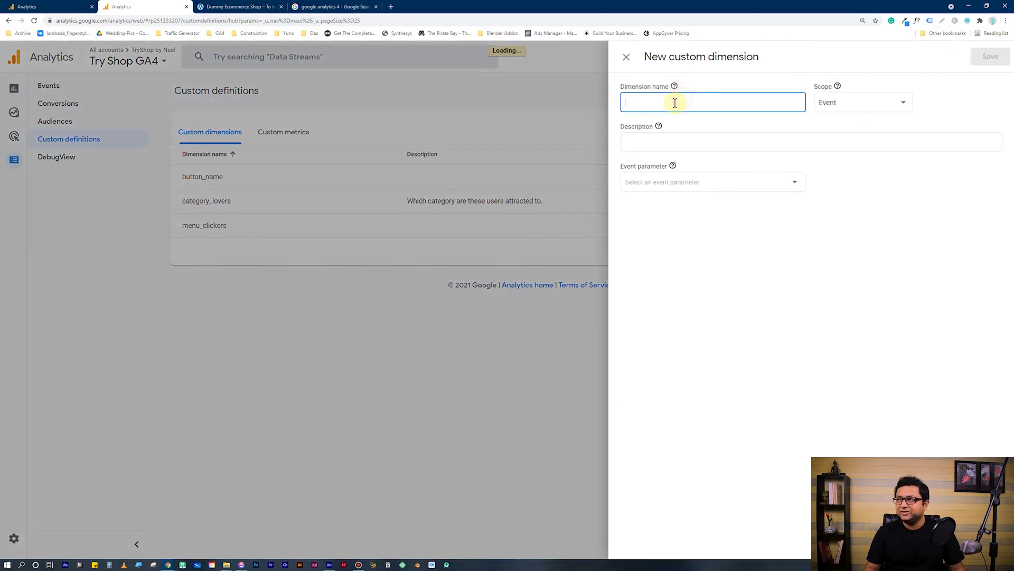
type("sear")
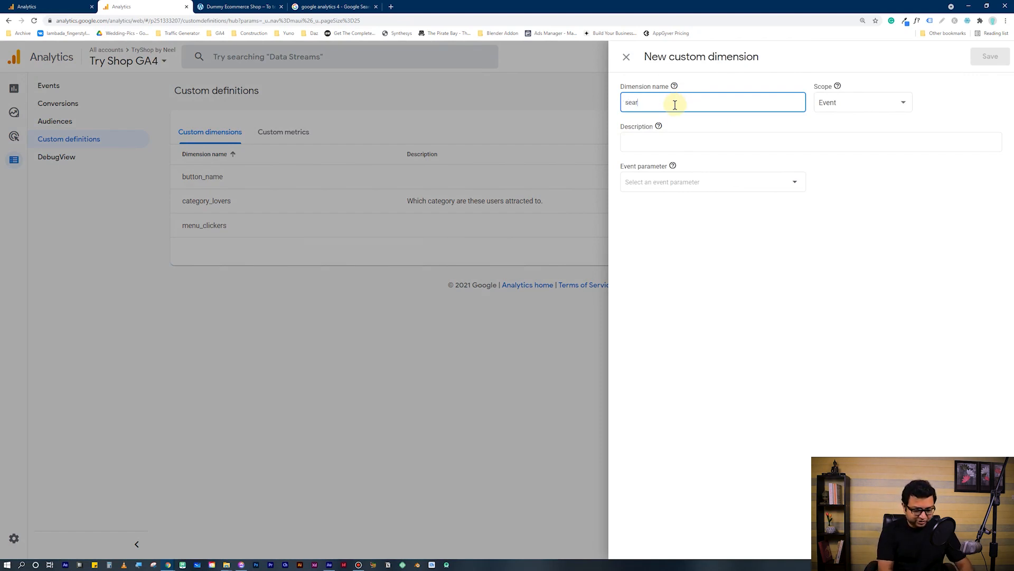
type("ch_term")
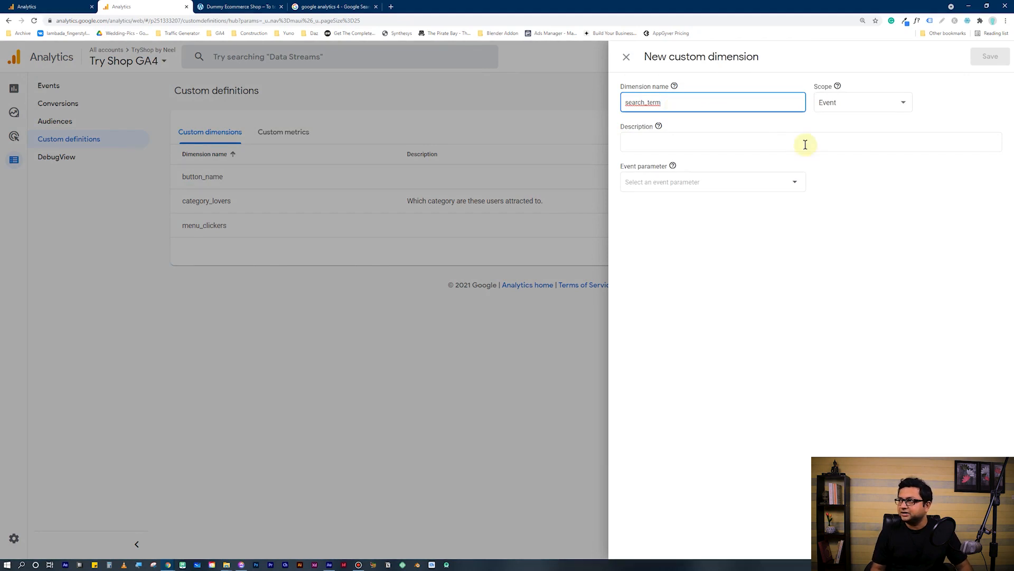
left_click(859, 104)
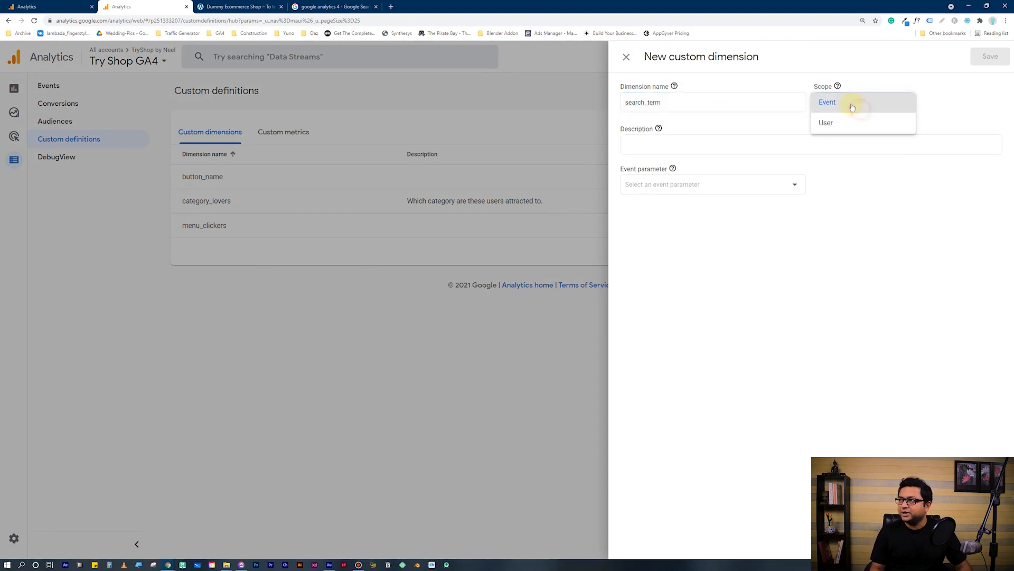
left_click(705, 143)
Describe the new dimension as "Search Term from website", assign it the search_term event parameter and save it.
left_click(704, 143)
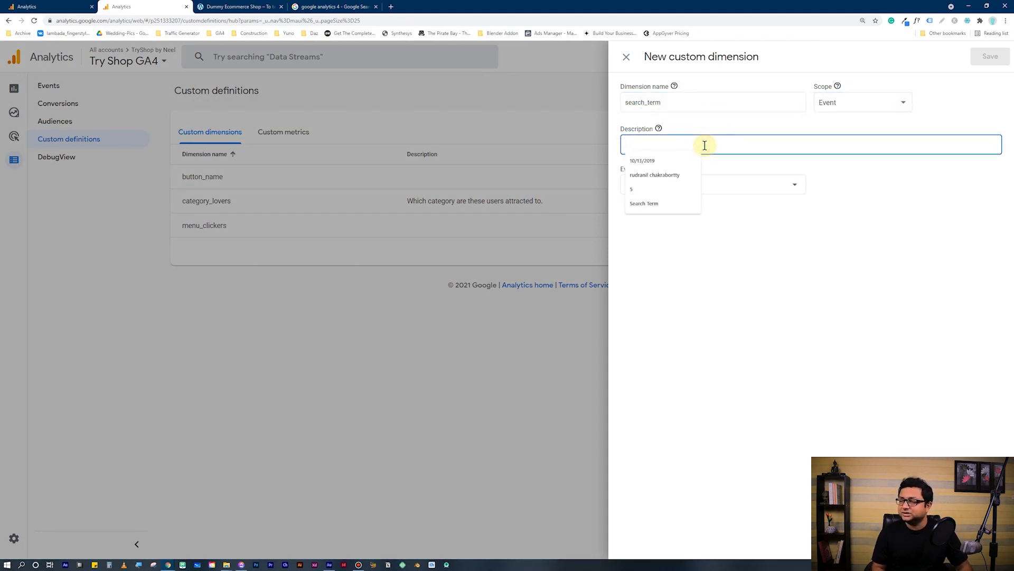
left_click(707, 147)
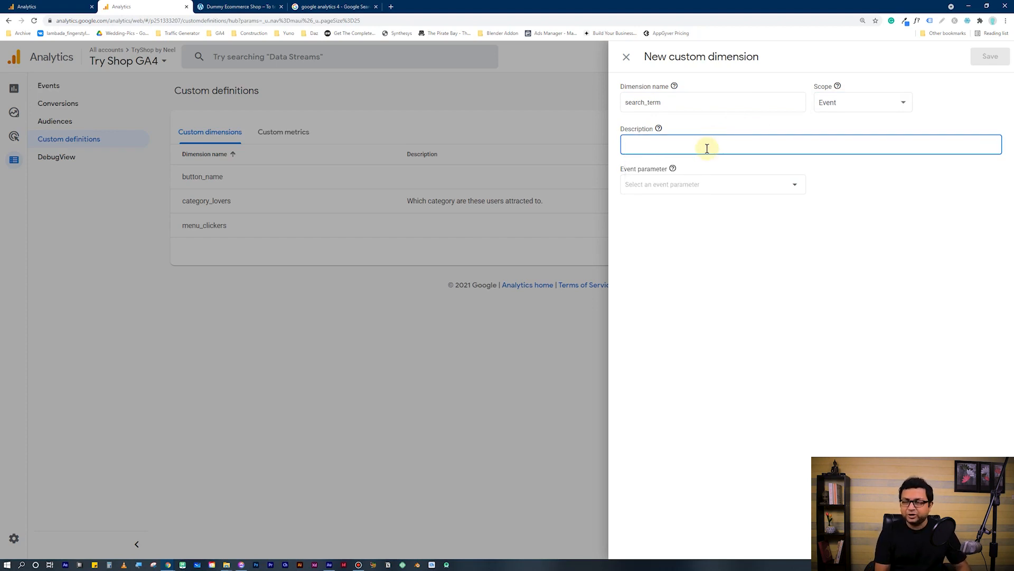
type("S")
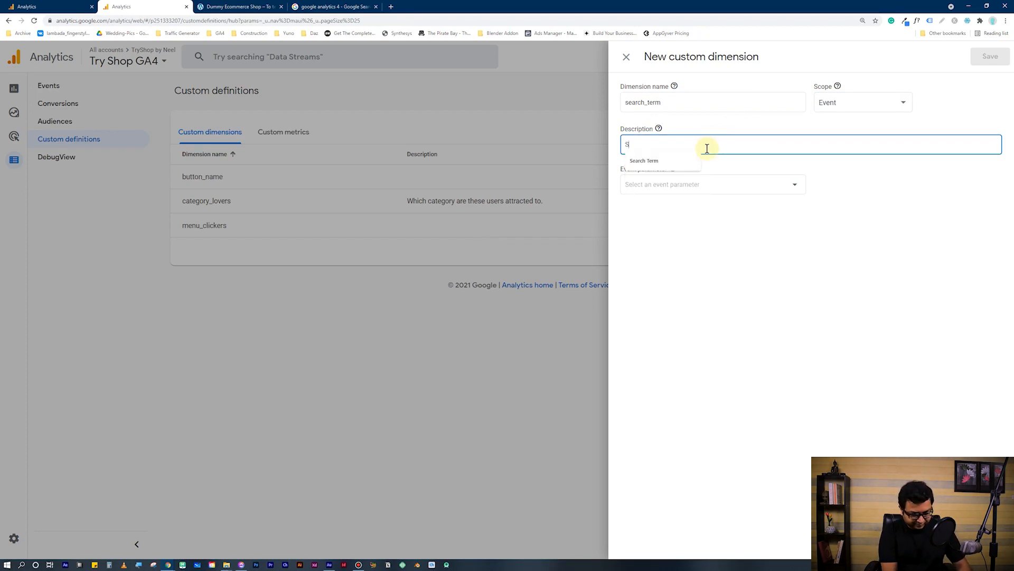
type("earch Term from website")
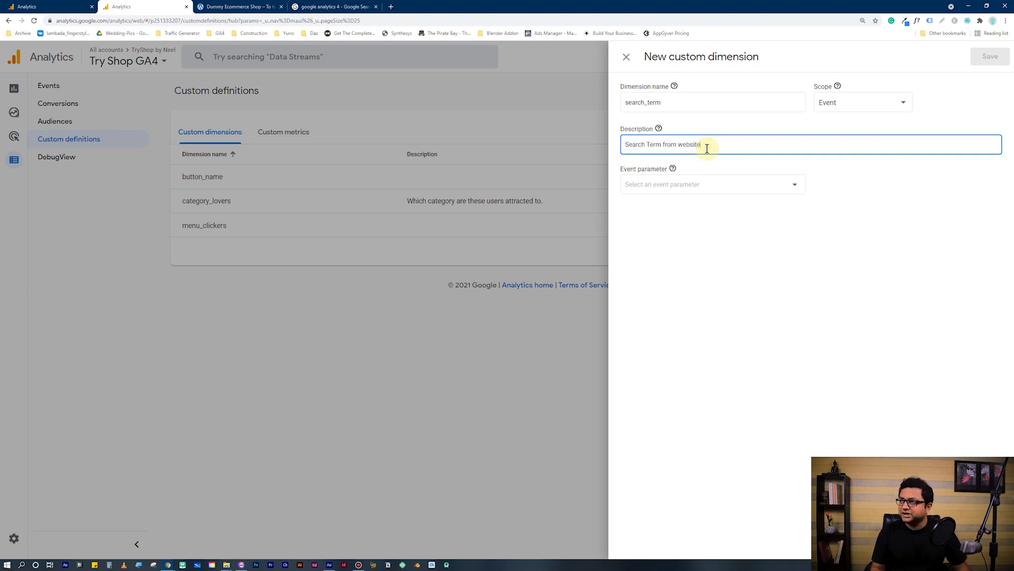
left_click(706, 188)
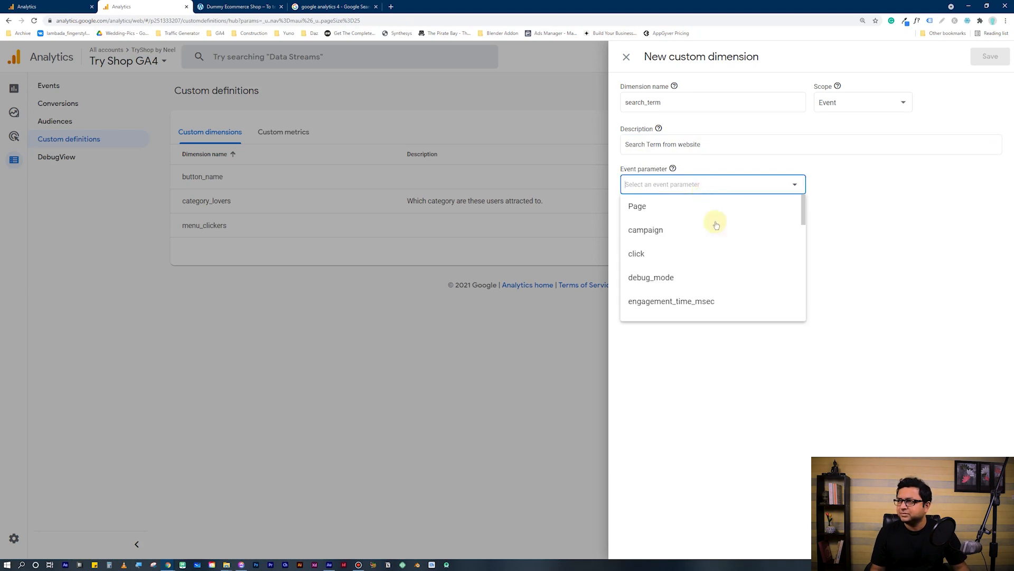
scroll(716, 225, "down", 5)
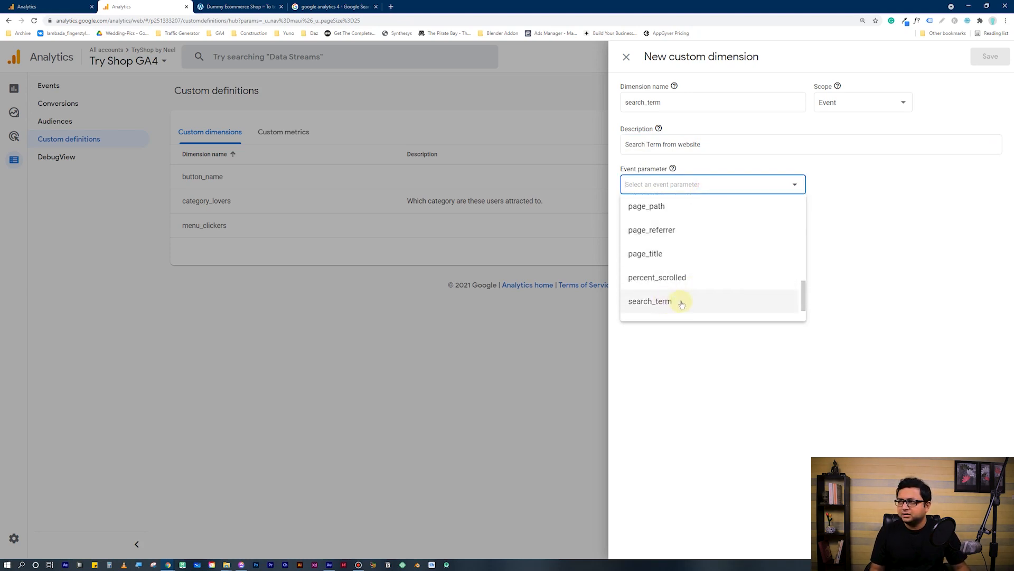
left_click(682, 302)
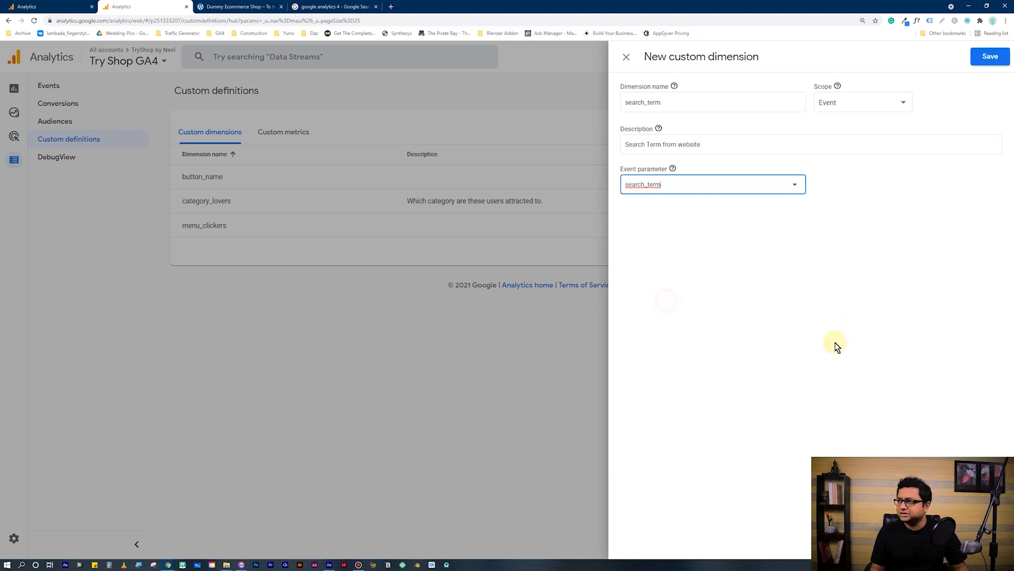
left_click(989, 56)
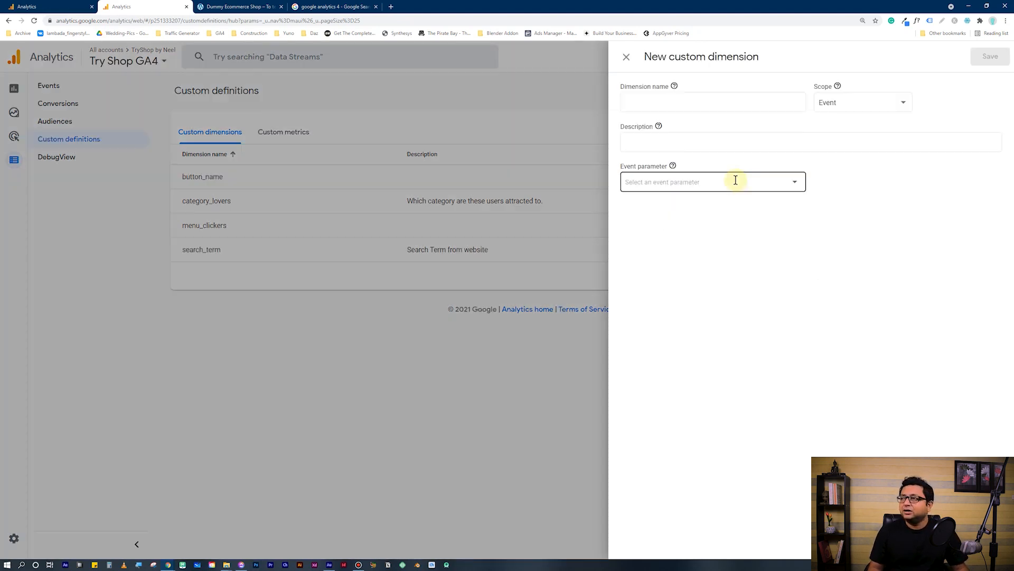
Browse the event parameters offered for another new custom dimension, then close the form without saving.
left_click(736, 179)
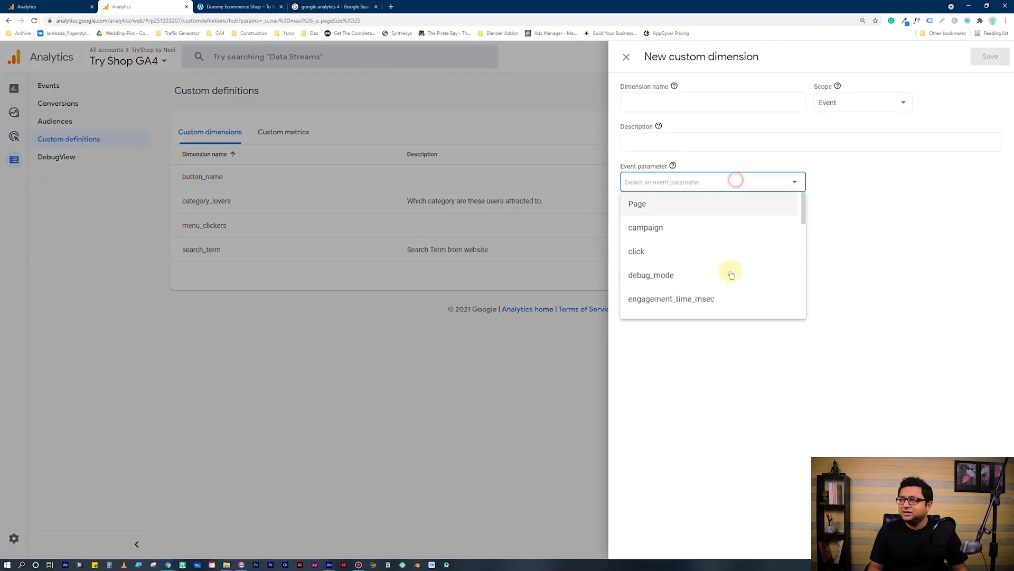
scroll(718, 245, "down", 5)
scroll(676, 238, "up", 5)
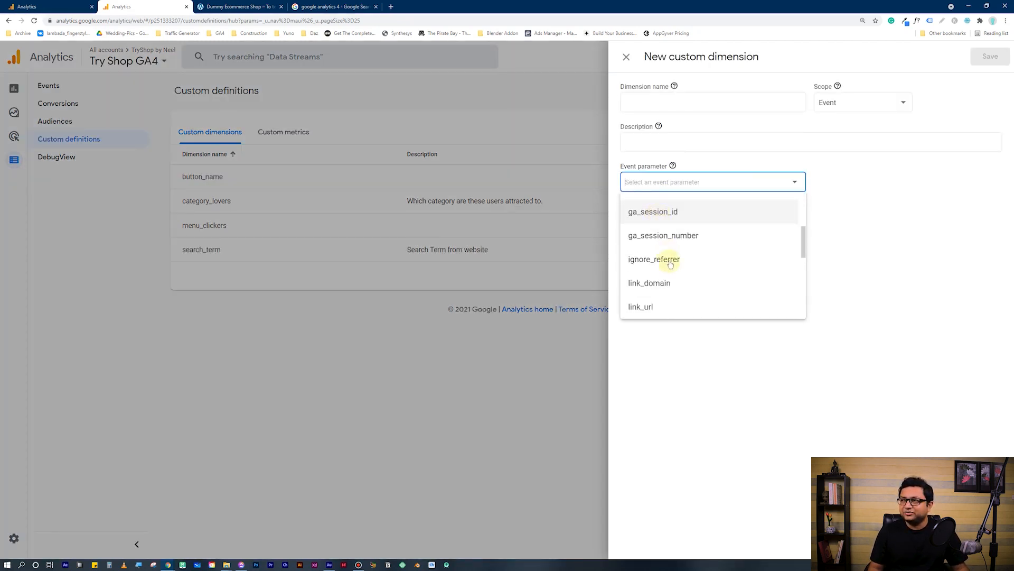
scroll(673, 261, "down", 5)
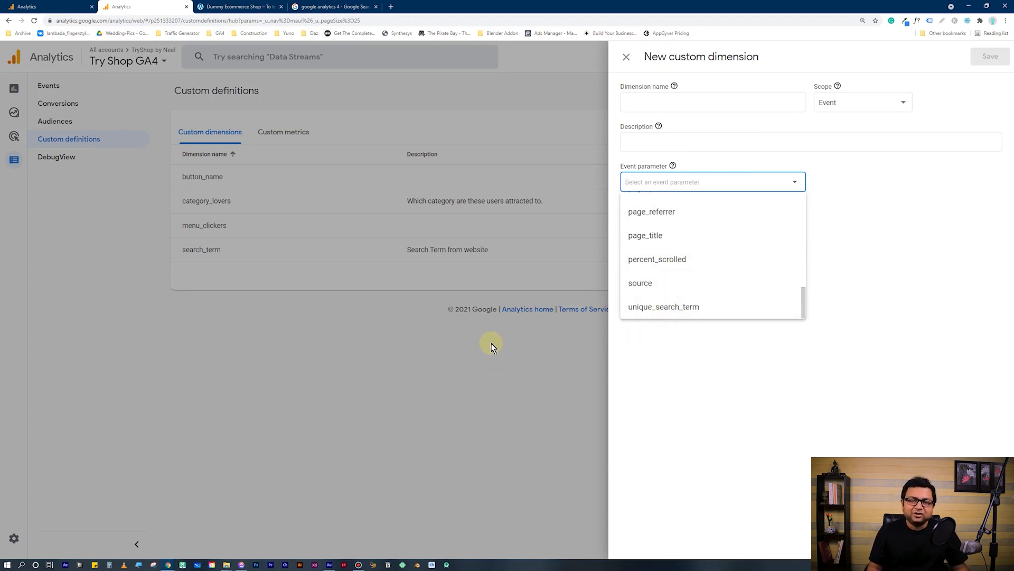
left_click(487, 343)
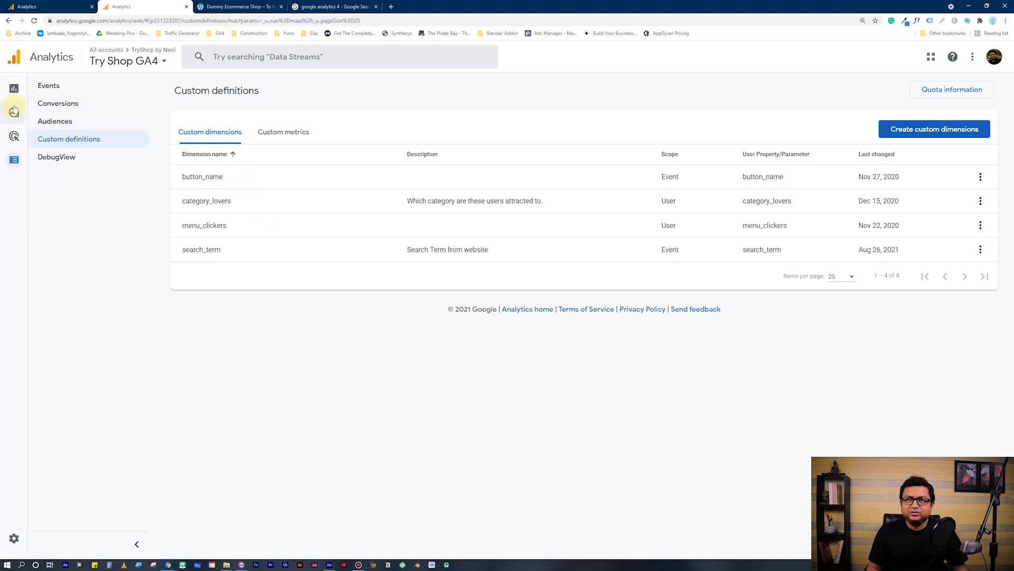
Open the Events report, find view_search_results on the second page of events and review its detail report.
left_click(40, 86)
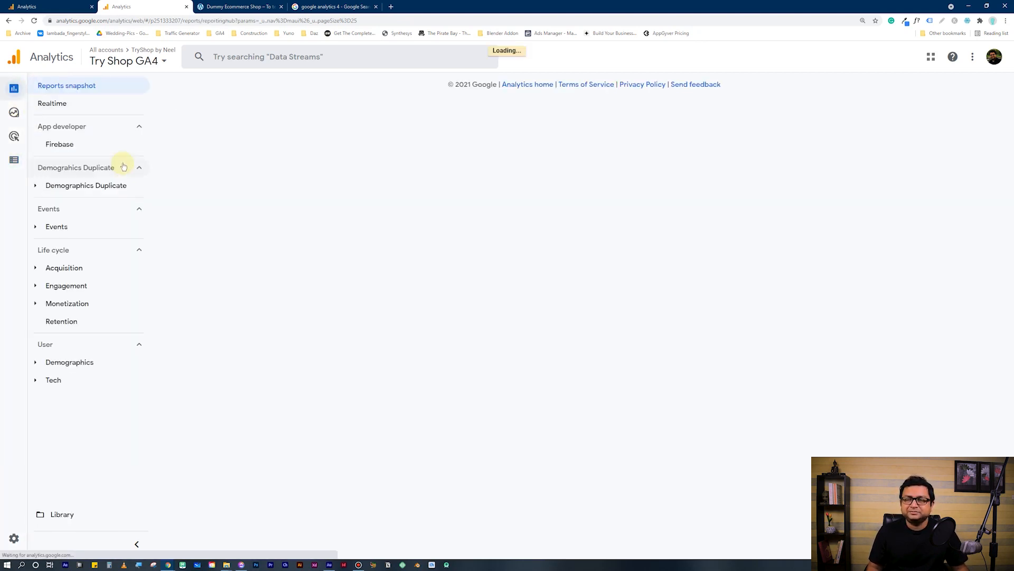
left_click(82, 233)
left_click(73, 276)
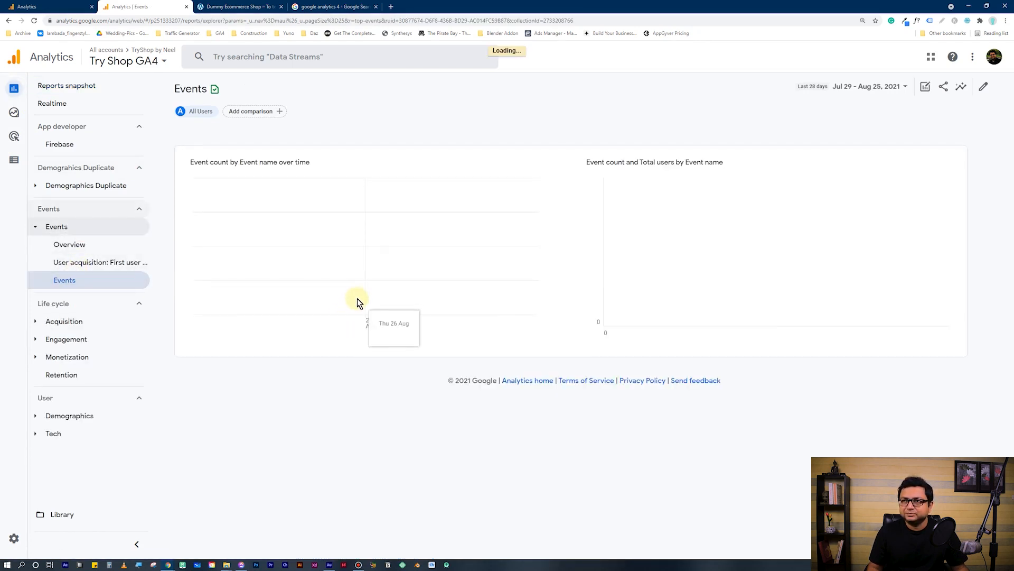
scroll(354, 291, "down", 2)
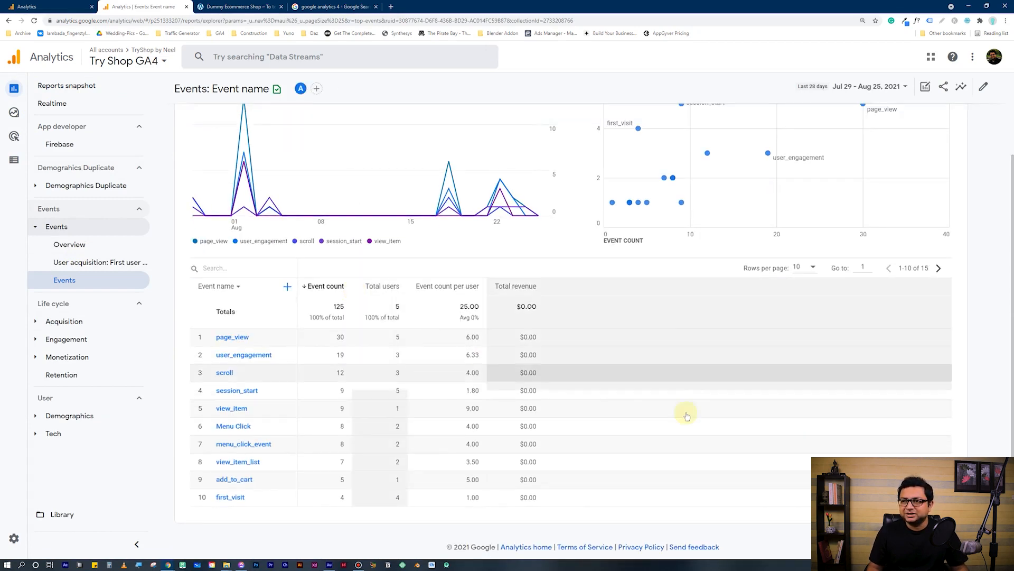
left_click(932, 270)
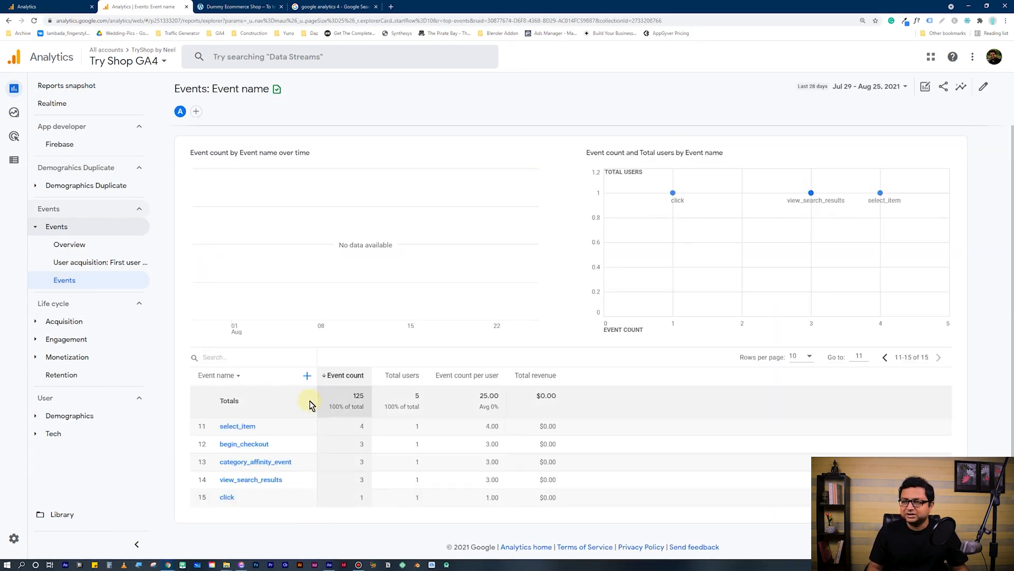
left_click(242, 481)
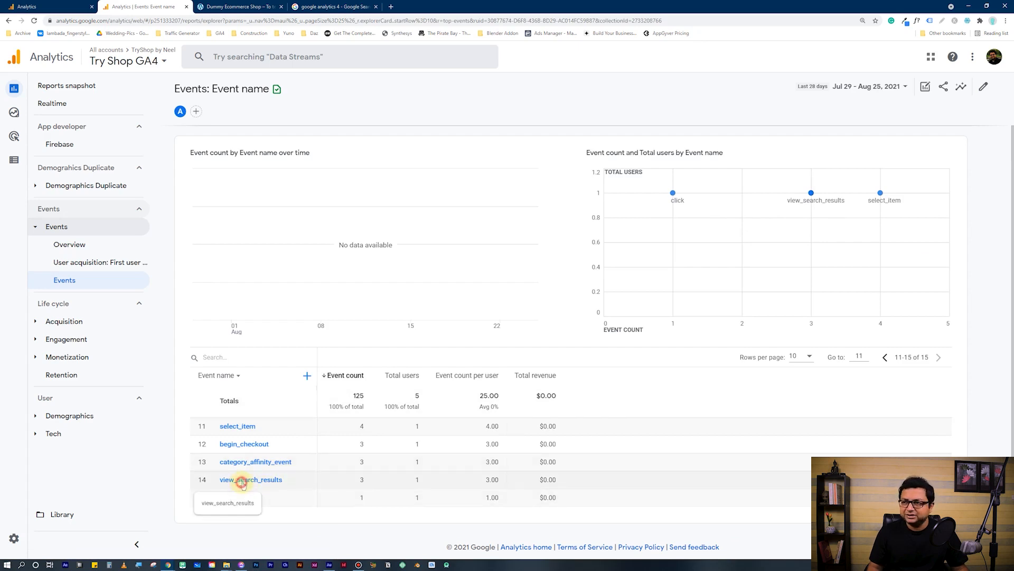
left_click(249, 479)
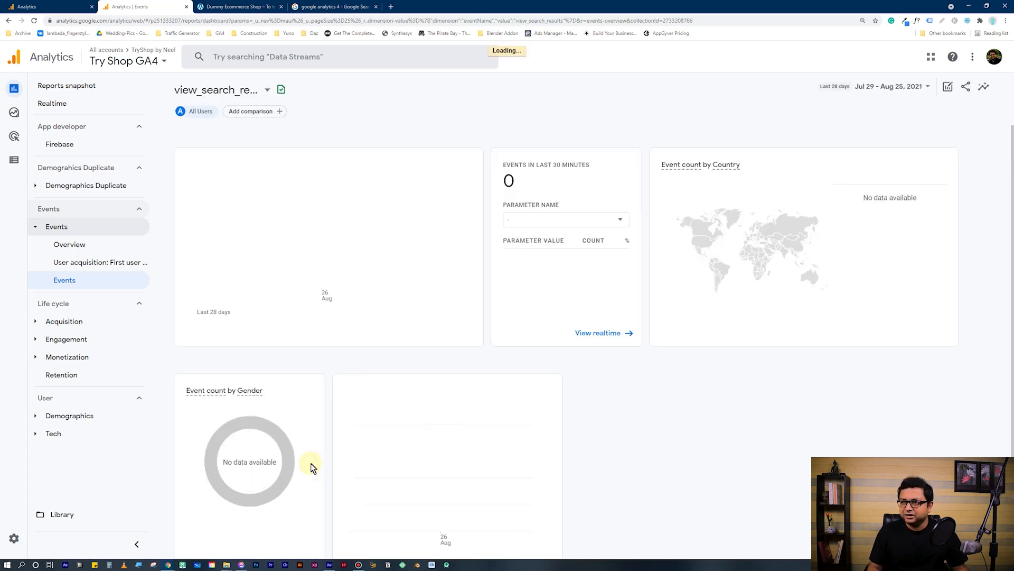
scroll(779, 367, "down", 1)
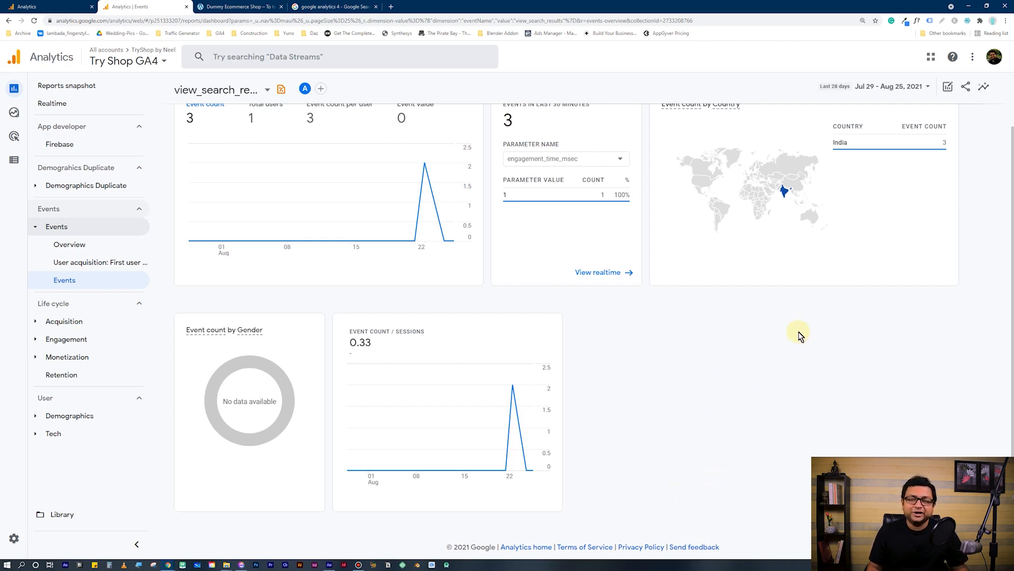
scroll(616, 369, "up", 2)
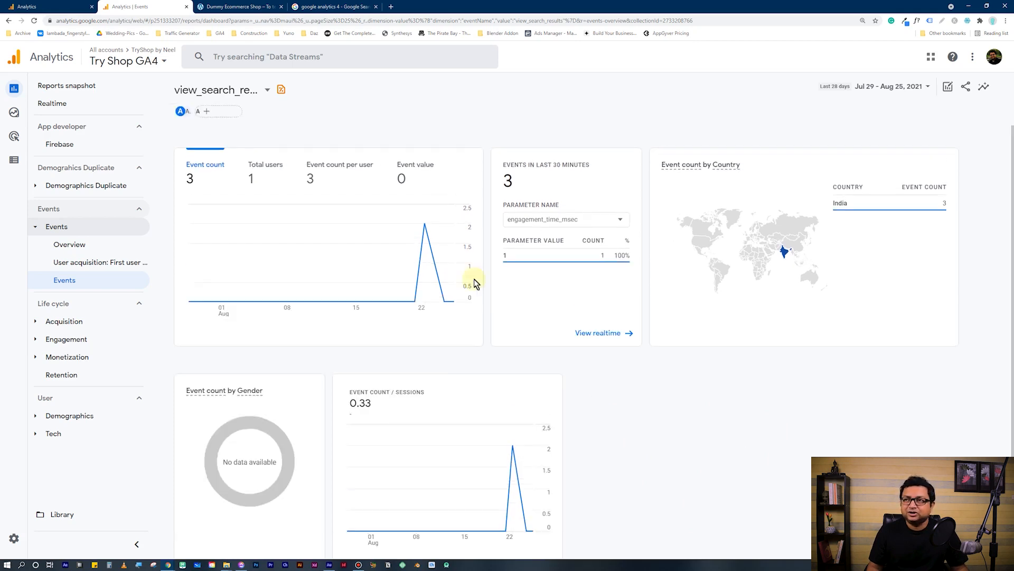
Switch the event detail report to Menu Click and compare its BUTTON_NAME custom parameter values with the shop site's menu items.
left_click(241, 89)
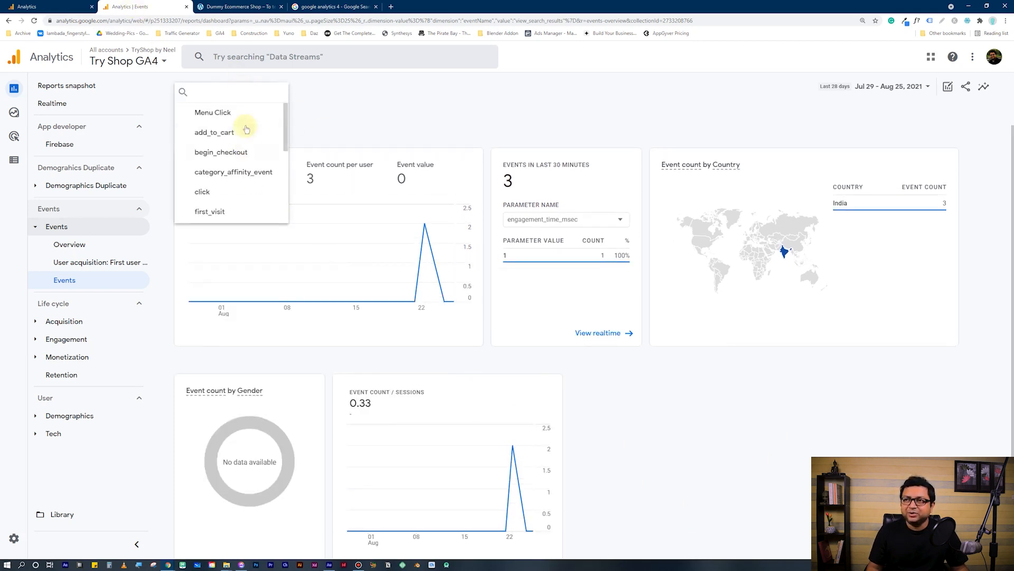
left_click(226, 111)
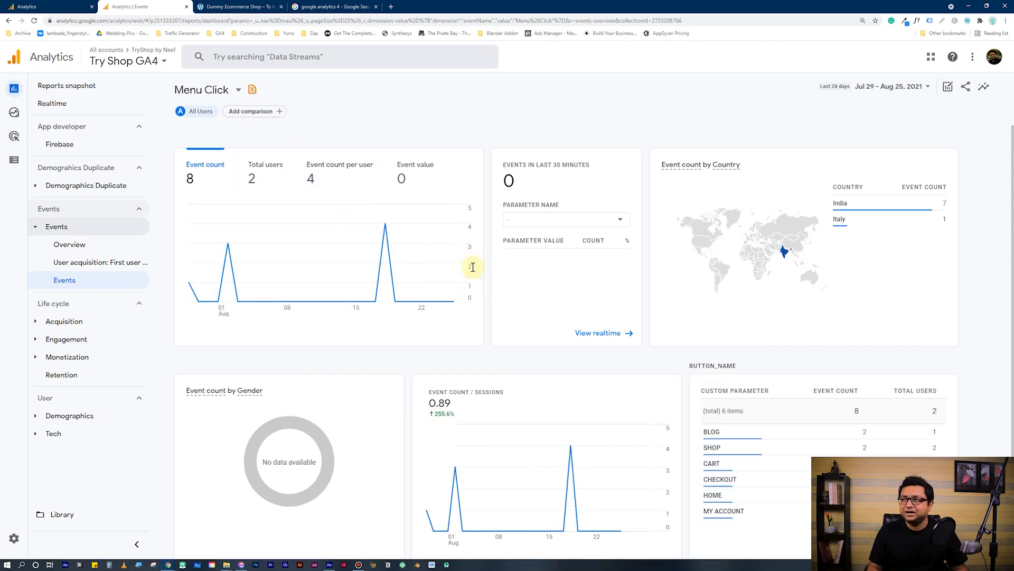
left_click(218, 6)
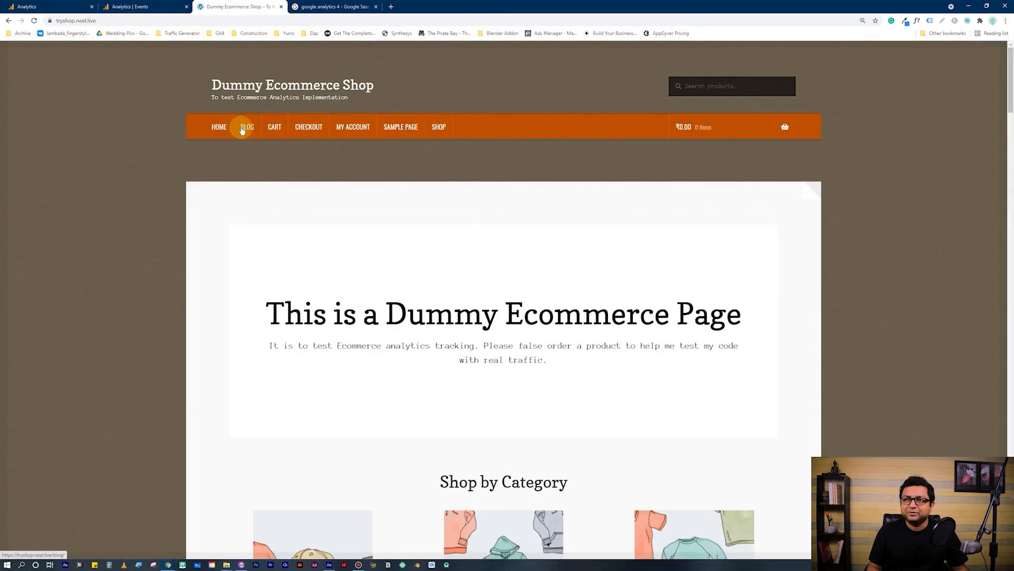
left_click(103, 6)
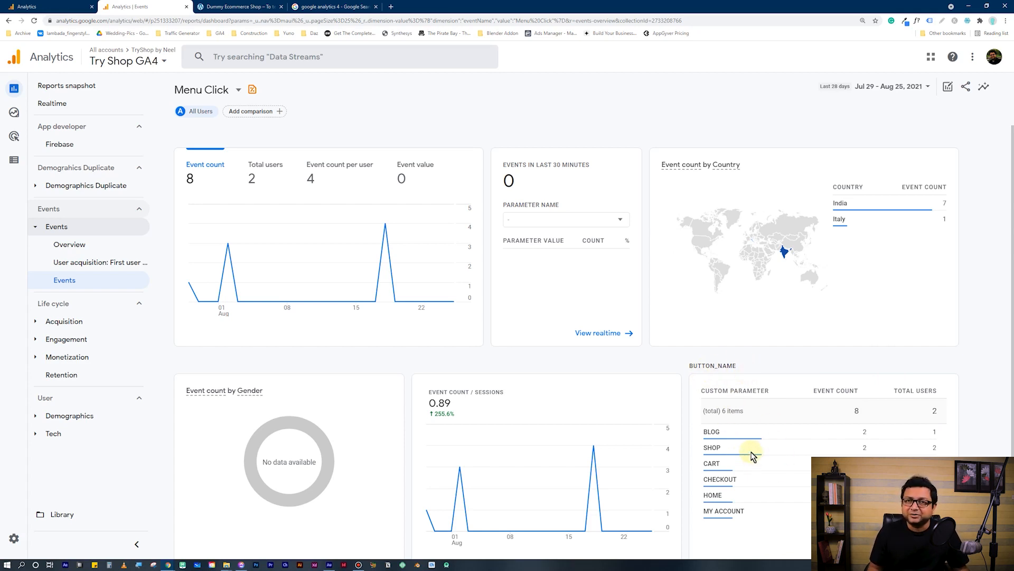
scroll(756, 449, "down", 1)
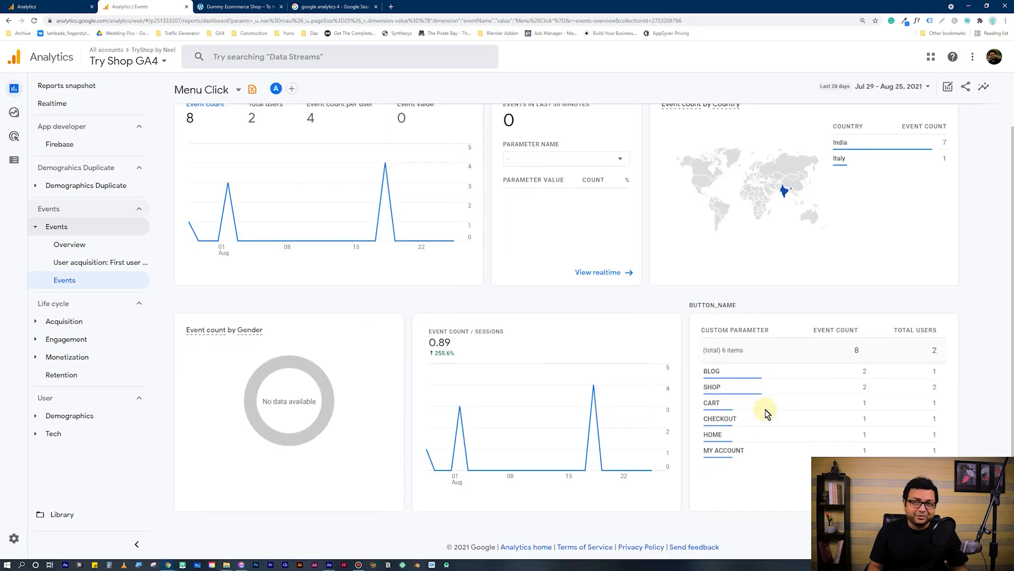